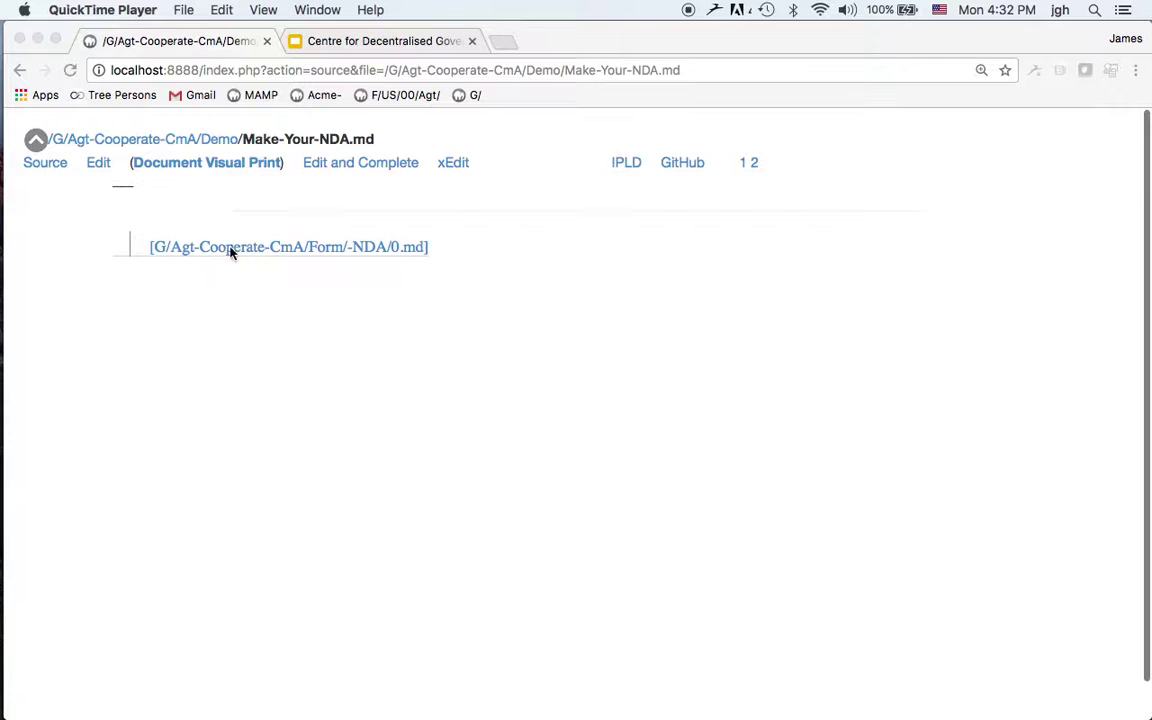
Open the linked form G/Agt-Cooperate-CmA/Form/-NDA/0.md and look through its section list
{"action": "left_click", "coordinate": [367, 250]}
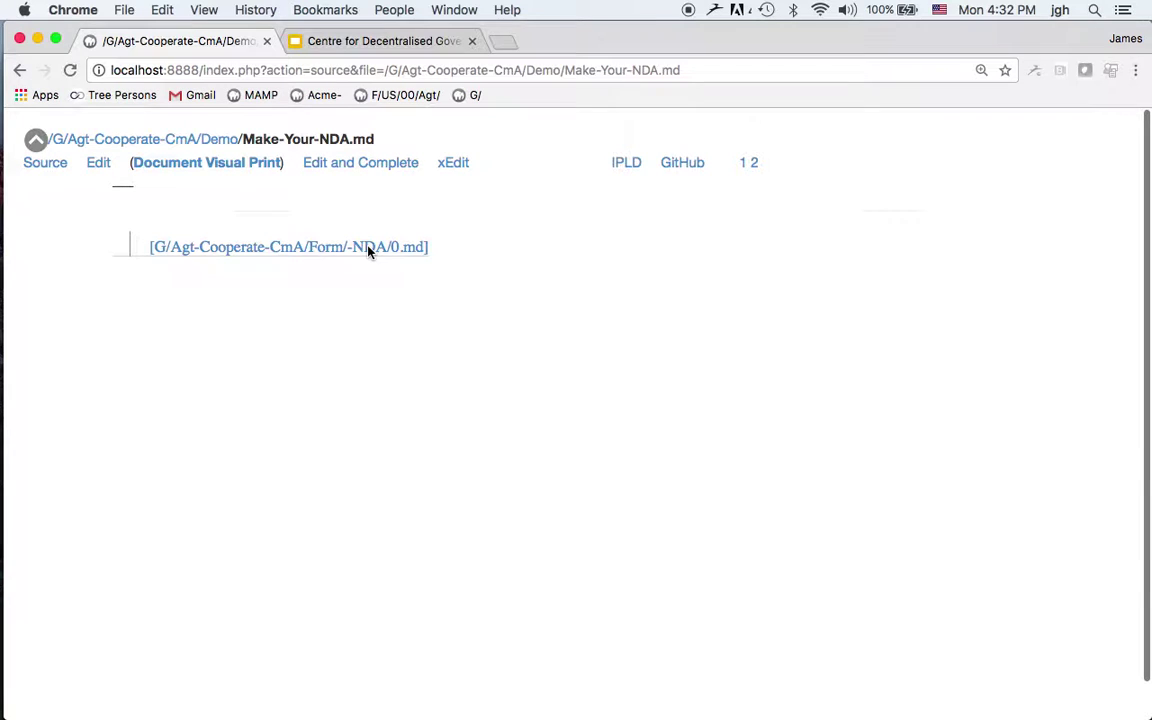
{"action": "left_click", "coordinate": [370, 254]}
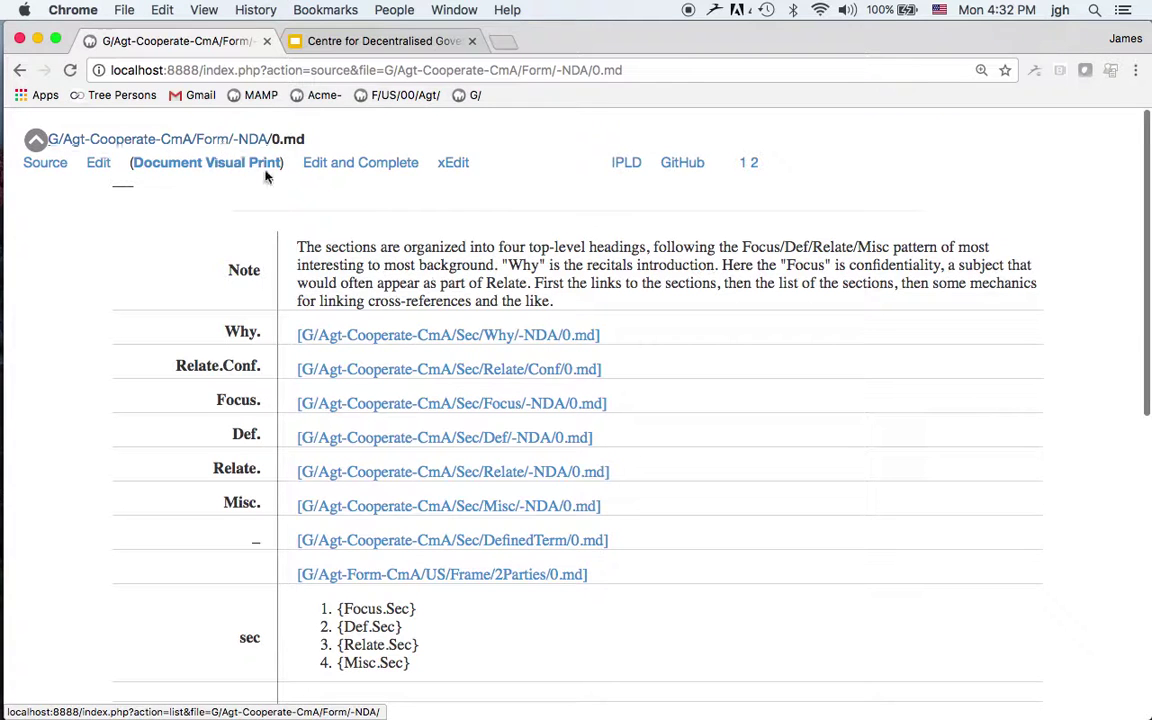
{"action": "scroll", "coordinate": [692, 494], "scroll_direction": "down", "scroll_amount": 3}
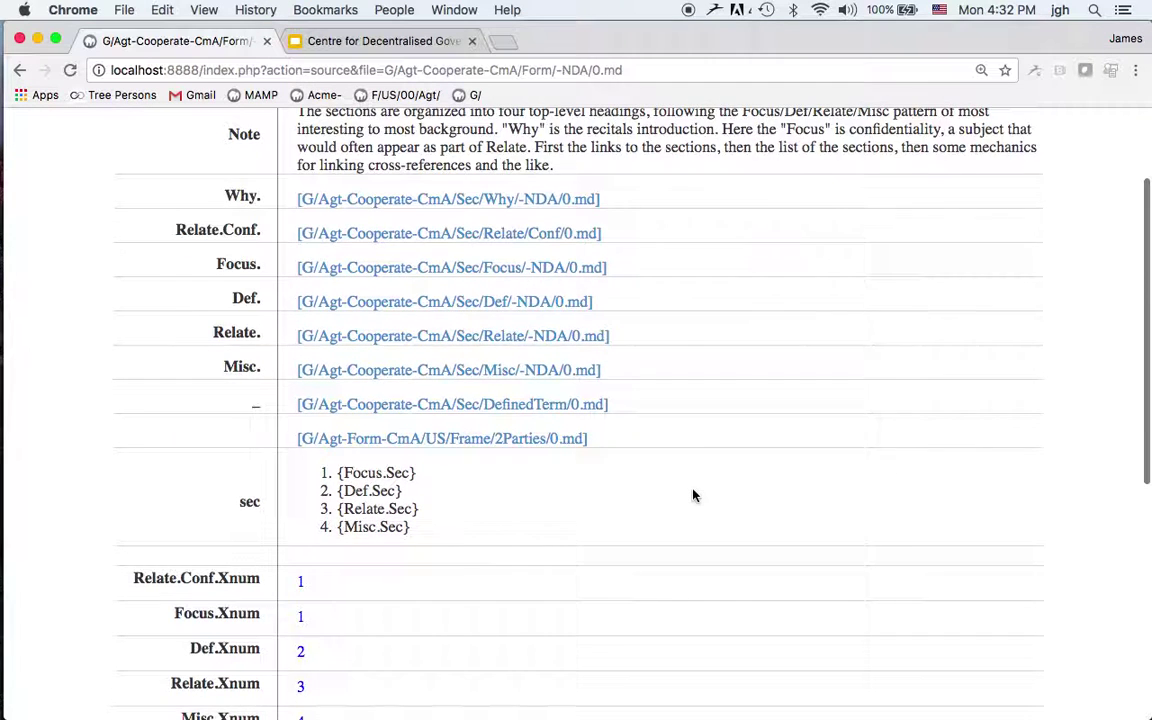
{"action": "scroll", "coordinate": [692, 494], "scroll_direction": "up", "scroll_amount": 3}
Browse the form's -NDA folder and open 0.md in its -P1-to-P2 subfolder
{"action": "left_click", "coordinate": [206, 140]}
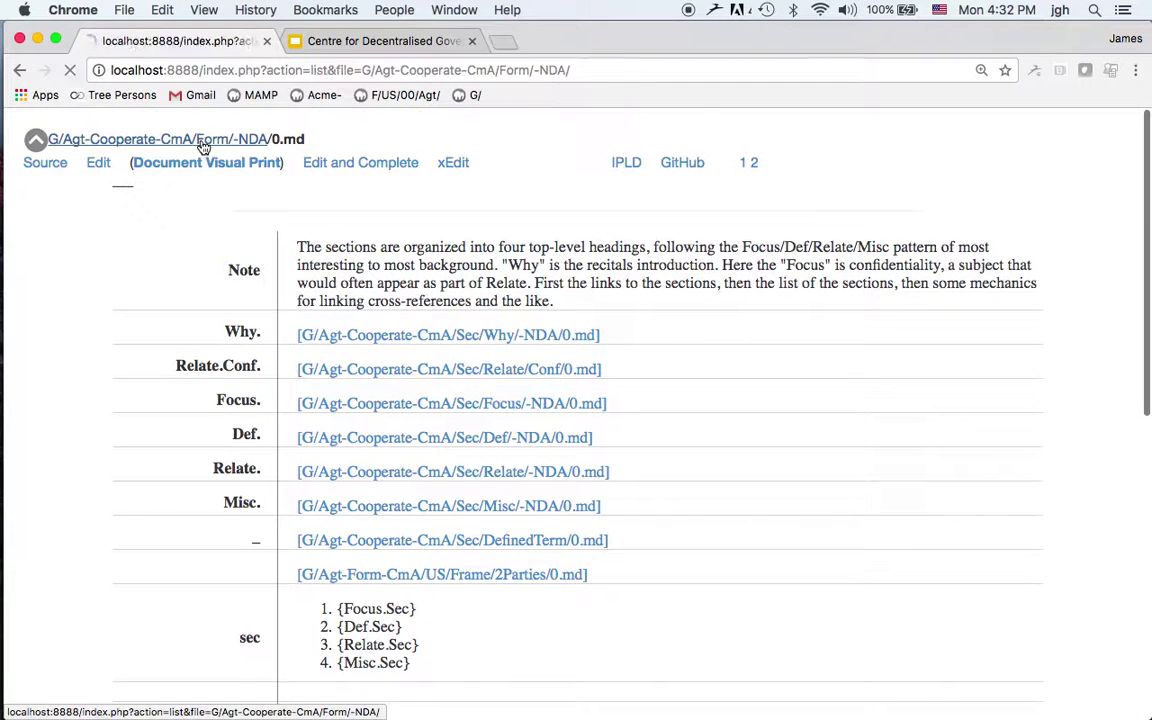
{"action": "left_click", "coordinate": [222, 217]}
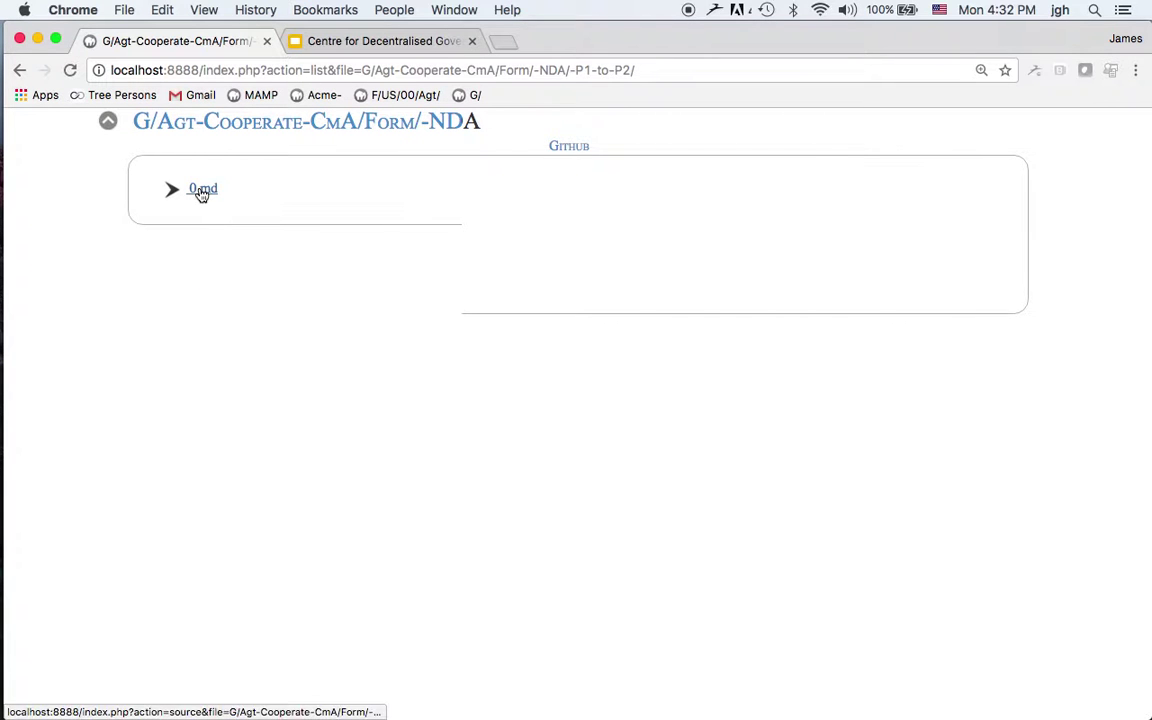
{"action": "left_click", "coordinate": [201, 189]}
Copy the file path G/Agt-Cooperate-CmA/Form/-NDA/-P1-to-P2/0.md from the page address
{"action": "left_click", "coordinate": [645, 62]}
{"action": "key", "text": "Right"}
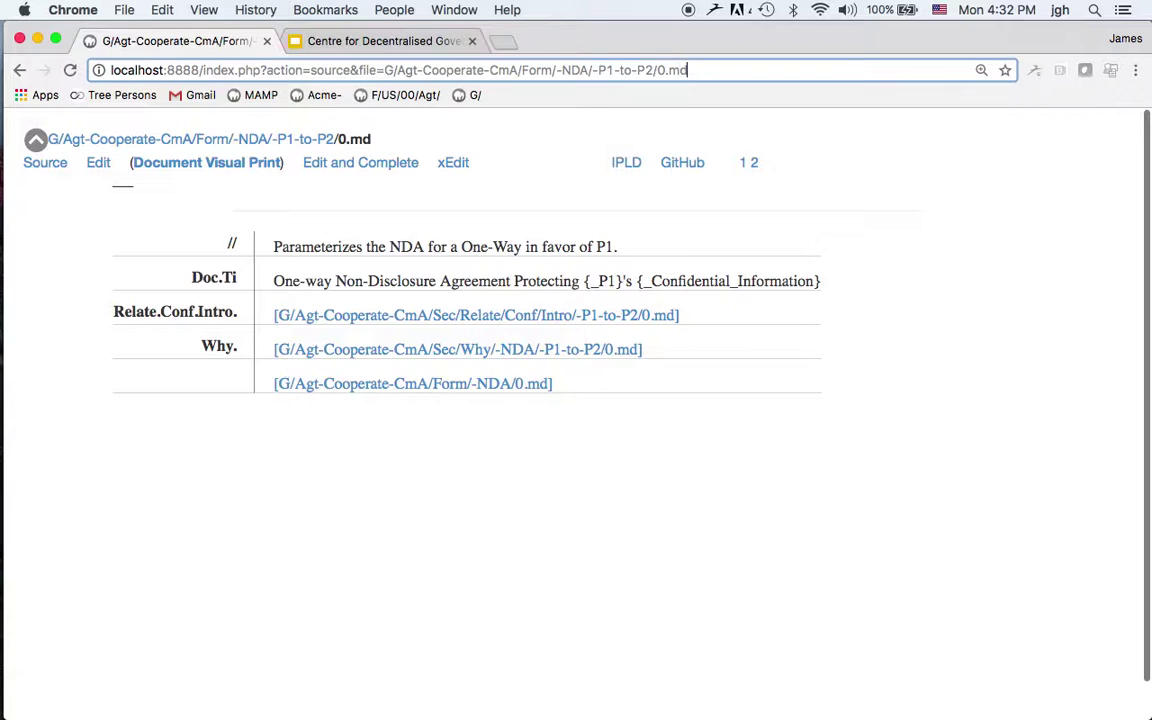
{"action": "key", "text": "shift+Left"}
{"action": "key", "text": "shift+Left"}
{"action": "key", "text": "shift+Left"}
{"action": "key", "text": "shift+Left"}
{"action": "key", "text": "shift+Left"}
{"action": "key", "text": "shift+Left"}
{"action": "key", "text": "shift+Left"}
{"action": "key", "text": "shift+Left"}
{"action": "key", "text": "shift+Left"}
{"action": "key", "text": "shift+Left"}
{"action": "key", "text": "shift+Left"}
{"action": "key", "text": "shift+Left"}
{"action": "key", "text": "shift+Left"}
{"action": "key", "text": "shift+Left"}
{"action": "key", "text": "shift+Left"}
{"action": "key", "text": "shift+Left"}
{"action": "key", "text": "shift+Left"}
{"action": "key", "text": "shift+Left"}
{"action": "key", "text": "shift+Left"}
{"action": "key", "text": "shift+Left"}
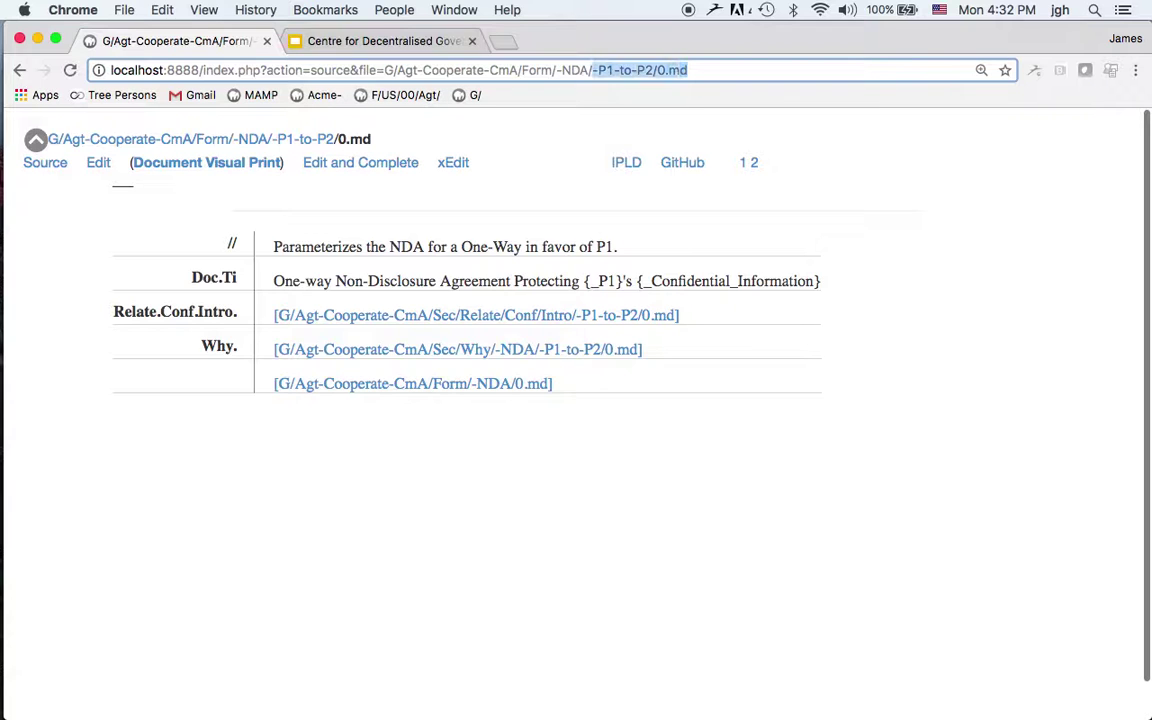
{"action": "key", "text": "shift+Left"}
{"action": "key", "text": "shift+Left"}
{"action": "key", "text": "super+c"}
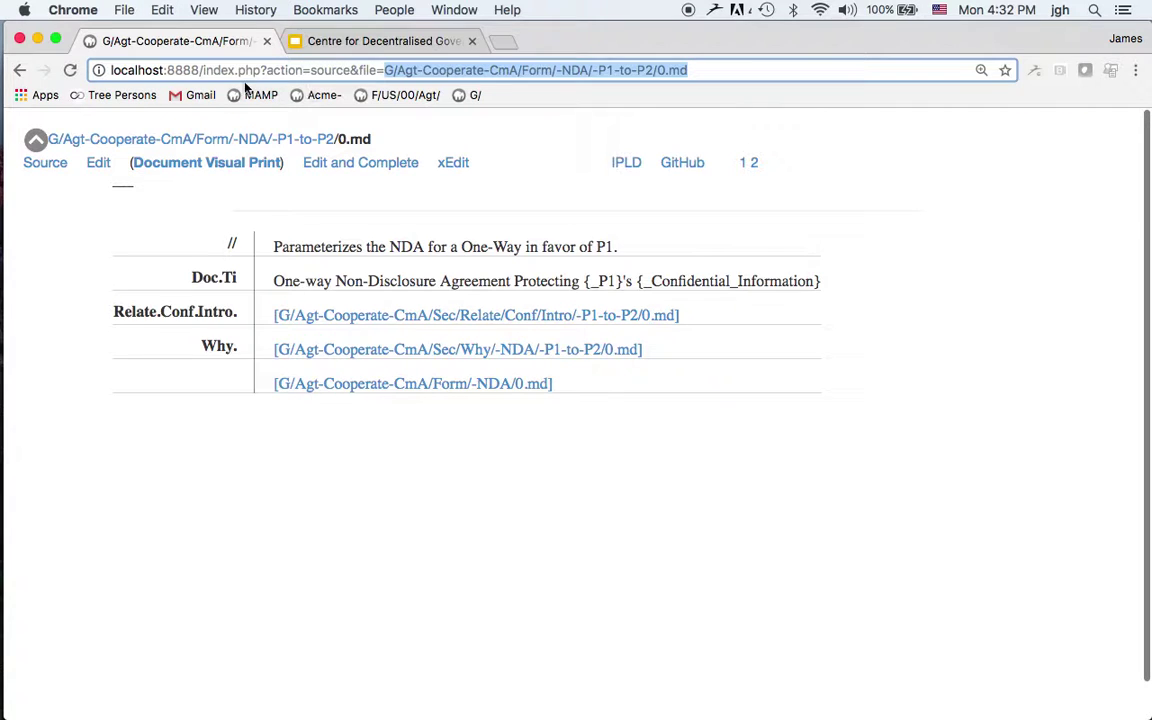
Go back to Make-Your-NDA.md and open it for editing
{"action": "left_click", "coordinate": [20, 71]}
{"action": "left_click", "coordinate": [20, 71]}
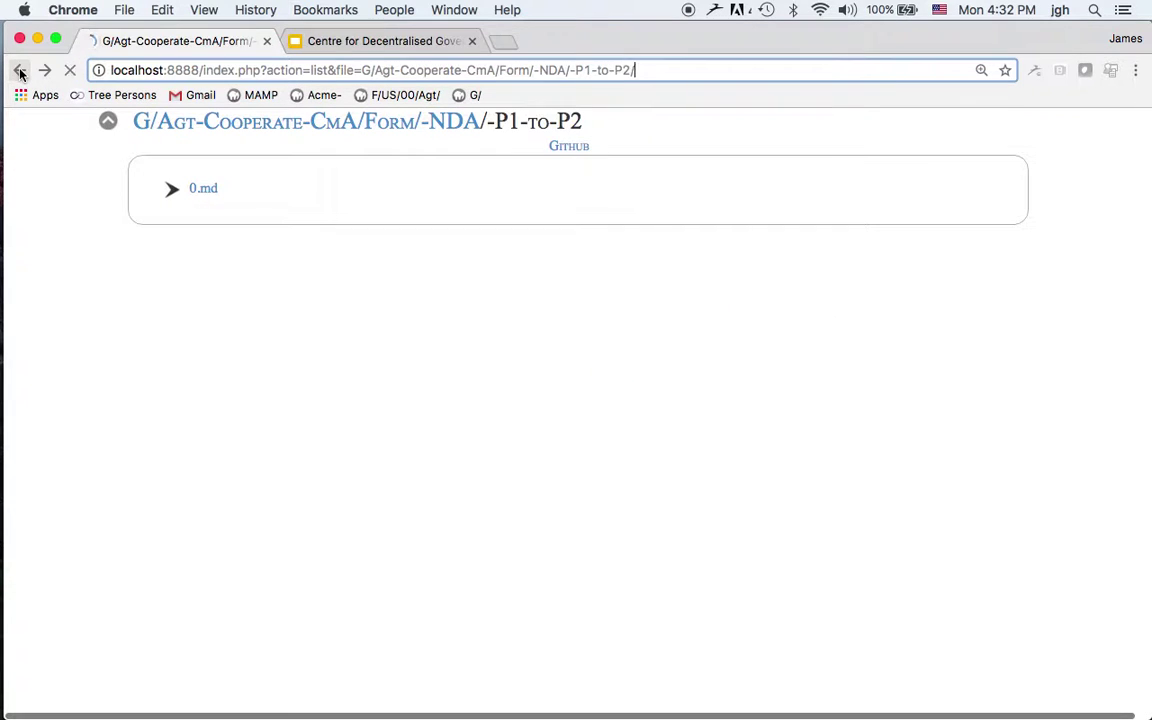
{"action": "left_click", "coordinate": [20, 71]}
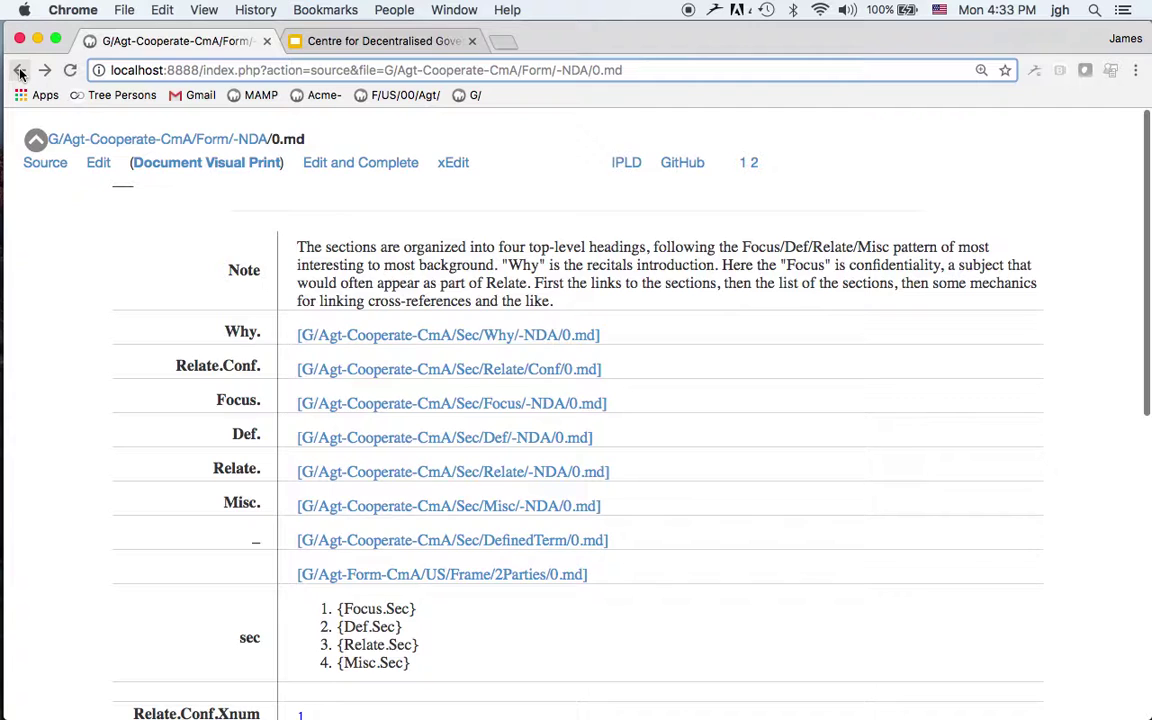
{"action": "left_click", "coordinate": [20, 71]}
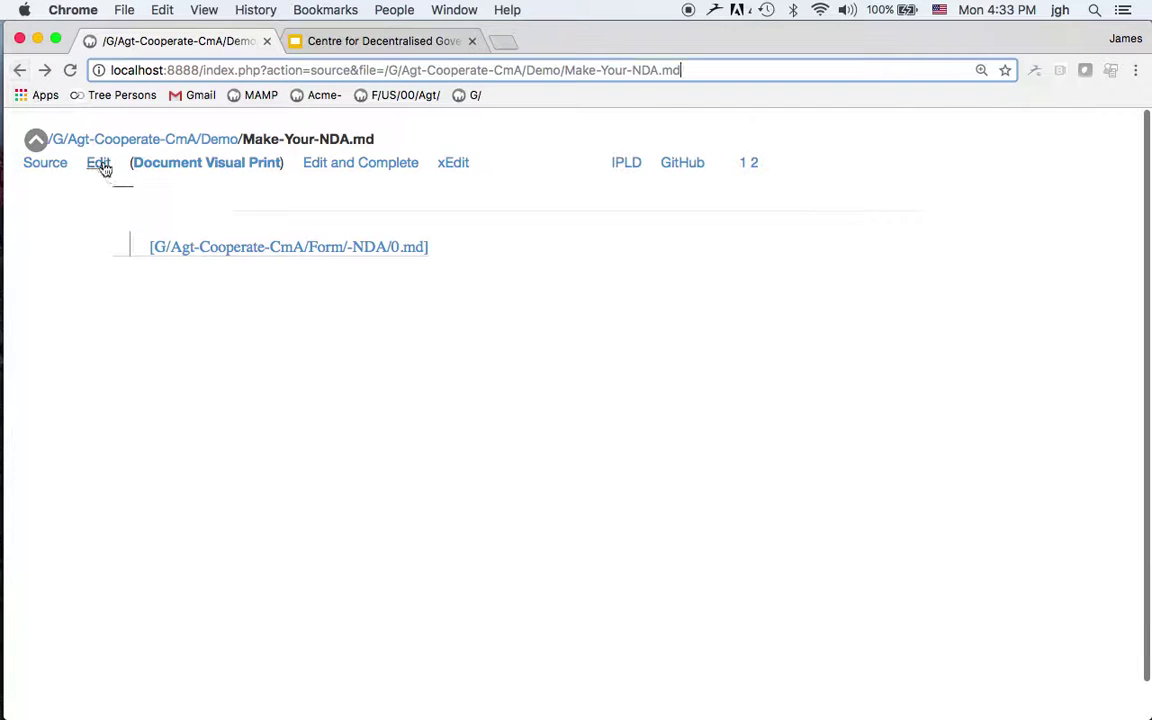
{"action": "left_click", "coordinate": [100, 165]}
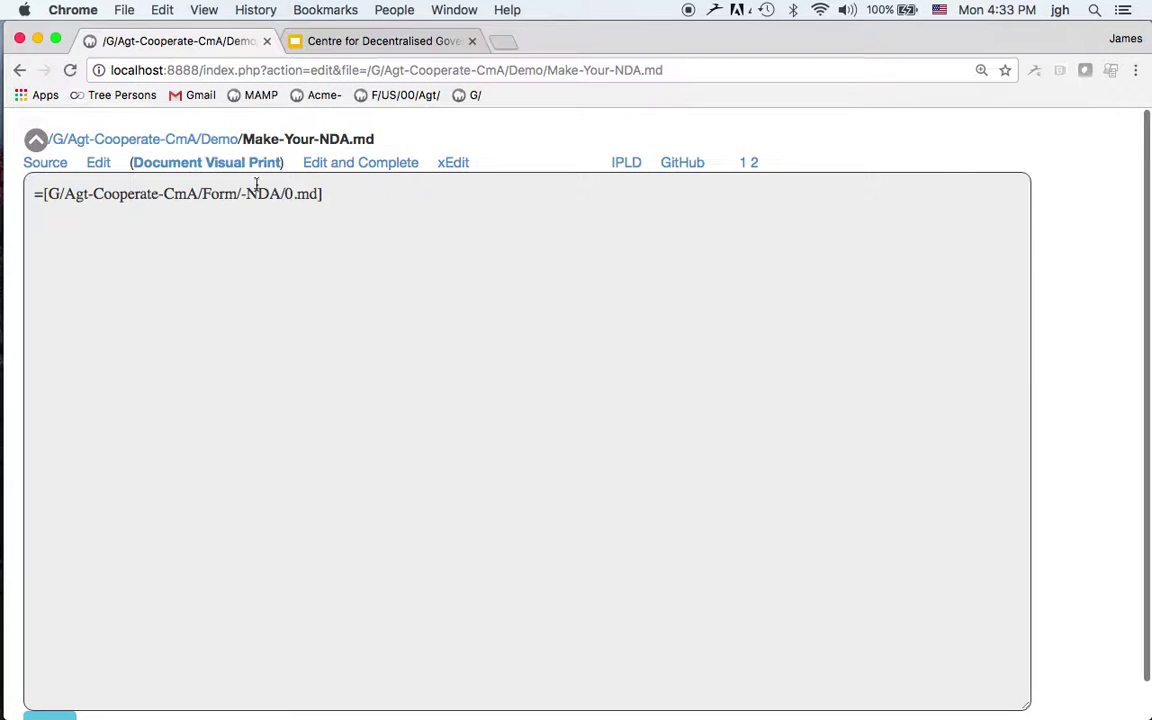
Replace the existing form reference with =[G/Agt-Cooperate-CmA/Form/-NDA/-P1-to-P2/0.md], using the copied path
{"action": "key", "text": "Return"}
{"action": "type", "text": "=[]"}
{"action": "key", "text": "Left"}
{"action": "key", "text": "super+v"}
{"action": "key", "text": "Down"}
{"action": "left_click", "coordinate": [35, 194]}
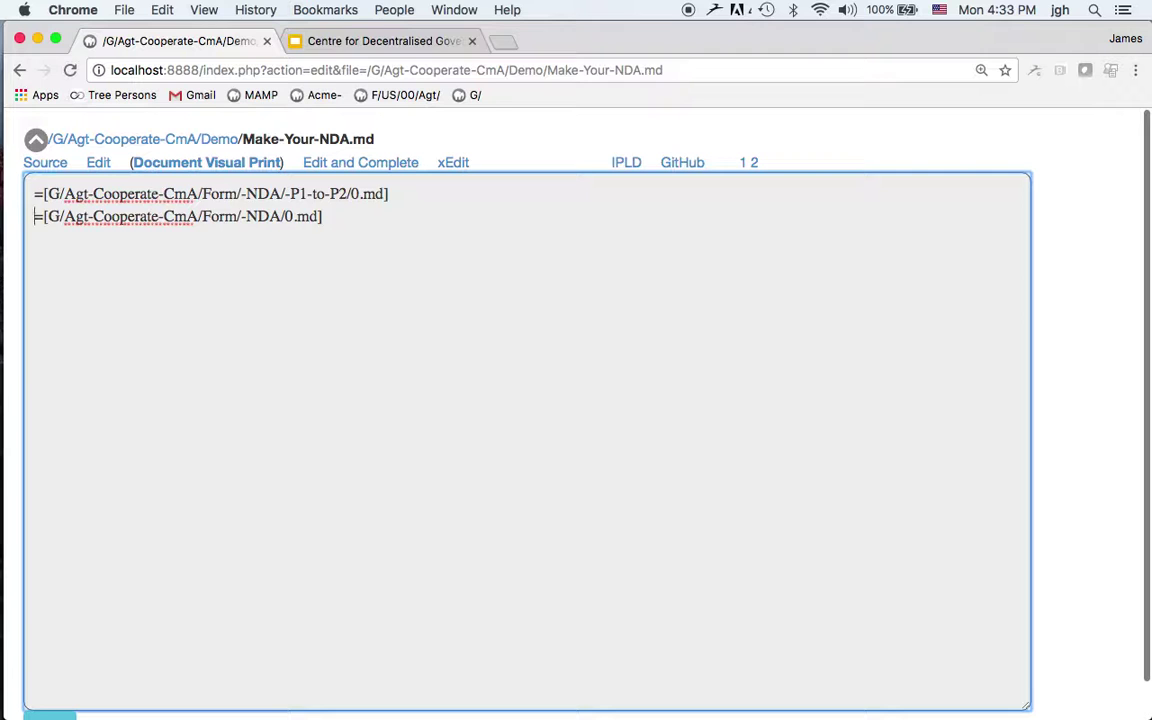
{"action": "key", "text": "shift+End"}
{"action": "key", "text": "BackSpace"}
{"action": "key", "text": "BackSpace"}
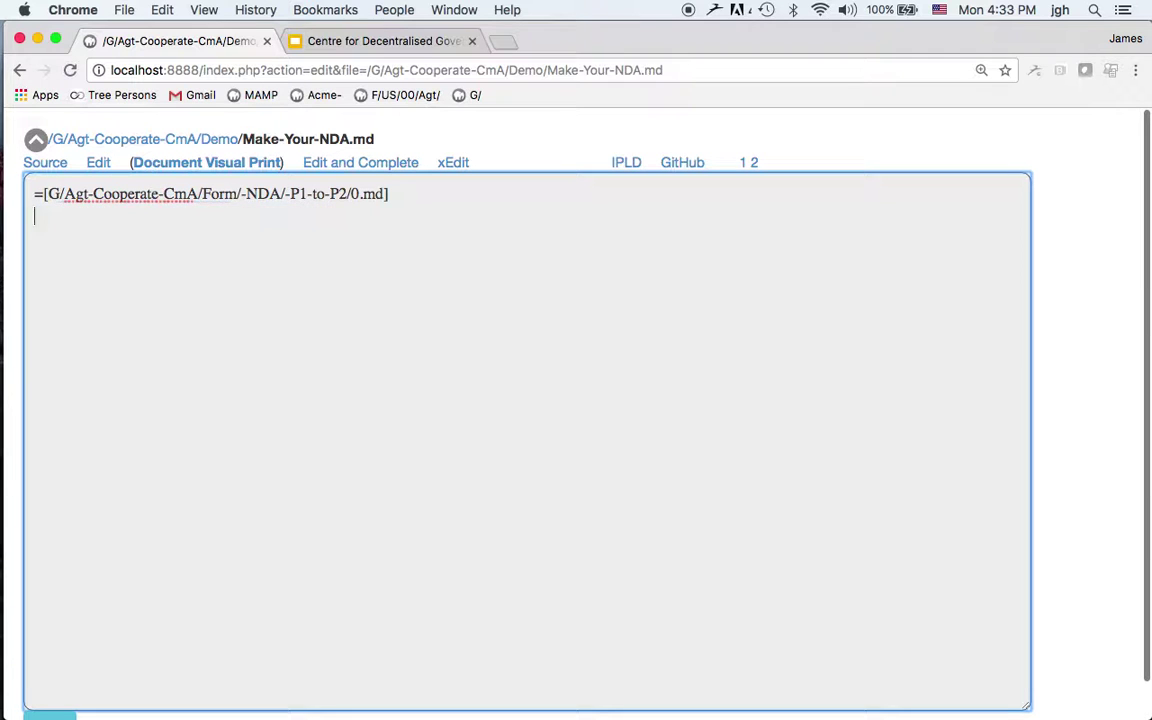
Check the -P1-to-P2/0.md ending of the new reference and save Make-Your-NDA.md
{"action": "left_click", "coordinate": [314, 195]}
{"action": "left_click", "coordinate": [292, 195]}
{"action": "key", "text": "Right"}
{"action": "key", "text": "Right"}
{"action": "key", "text": "Right"}
{"action": "key", "text": "Right"}
{"action": "key", "text": "Right"}
{"action": "key", "text": "Right"}
{"action": "key", "text": "Right"}
{"action": "key", "text": "Right"}
{"action": "key", "text": "Right"}
{"action": "key", "text": "Right"}
{"action": "scroll", "coordinate": [257, 324], "scroll_direction": "down", "scroll_amount": 2}
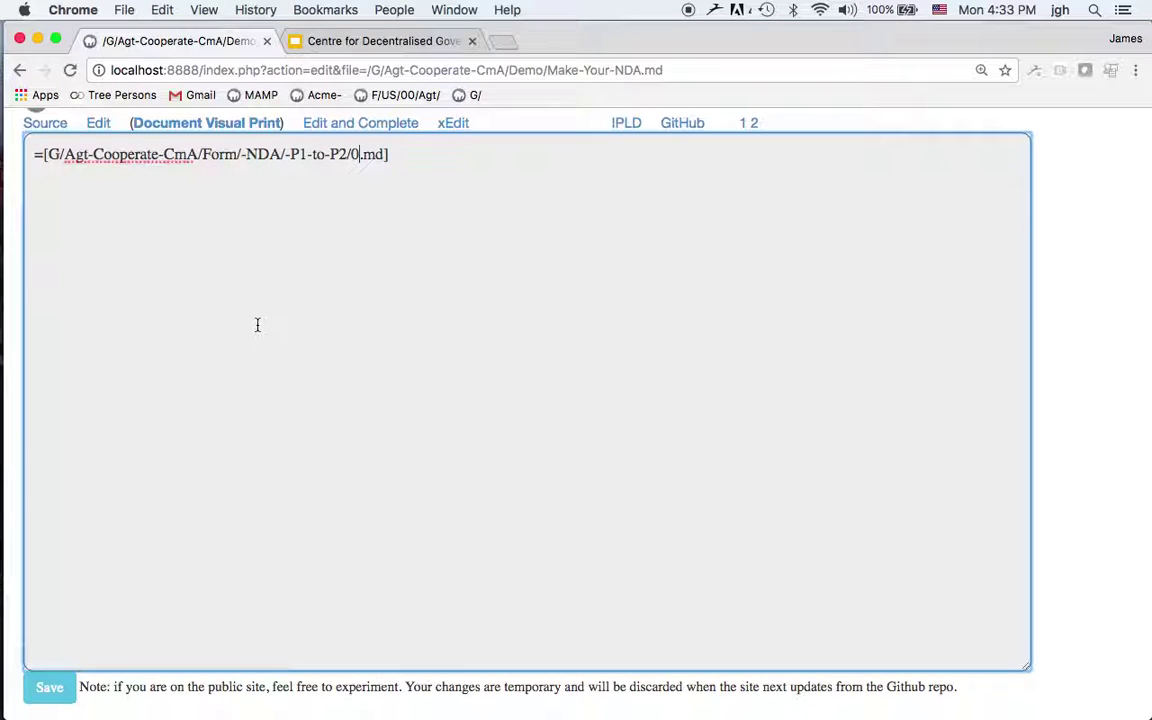
{"action": "left_click", "coordinate": [50, 688]}
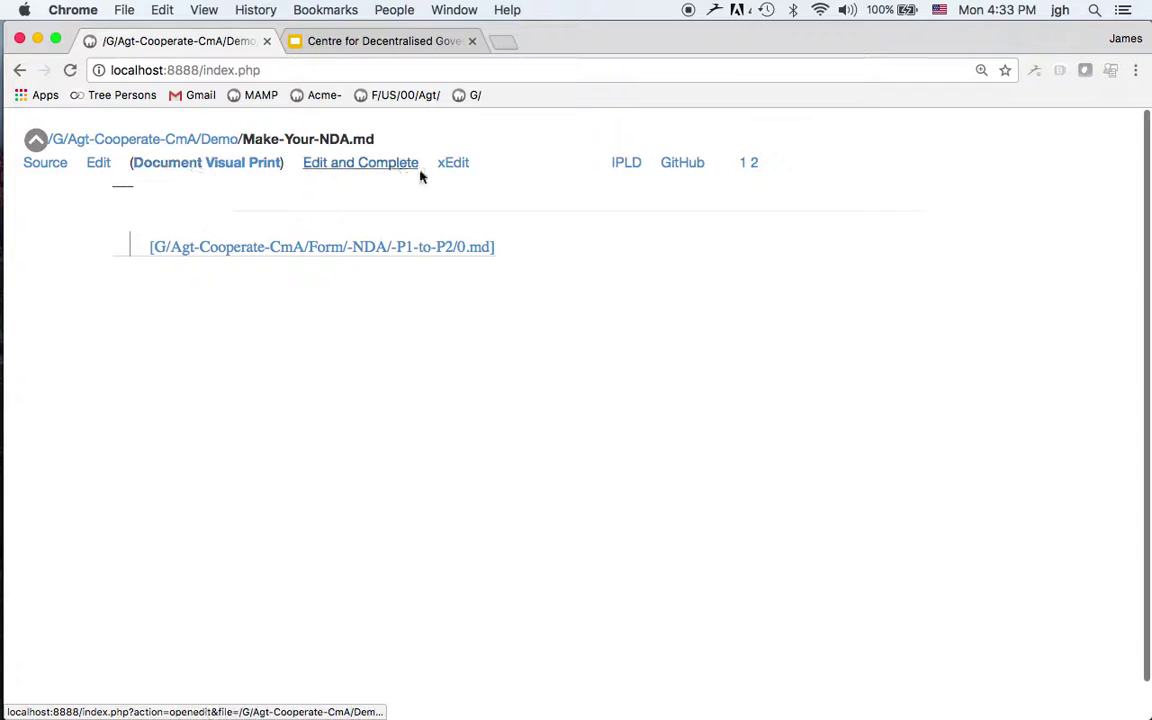
Open Make-Your-NDA.md in xEdit mode and look through the agreement's placeholders and selectable Access options
{"action": "left_click", "coordinate": [454, 164]}
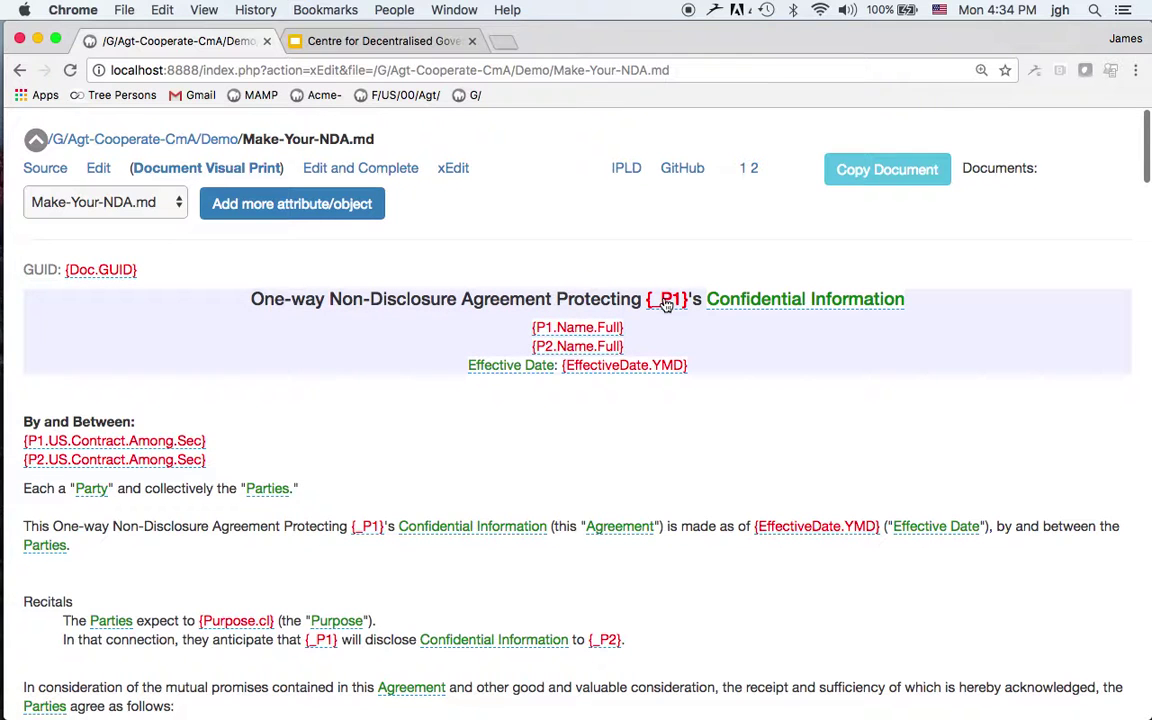
{"action": "scroll", "coordinate": [524, 482], "scroll_direction": "down", "scroll_amount": 1}
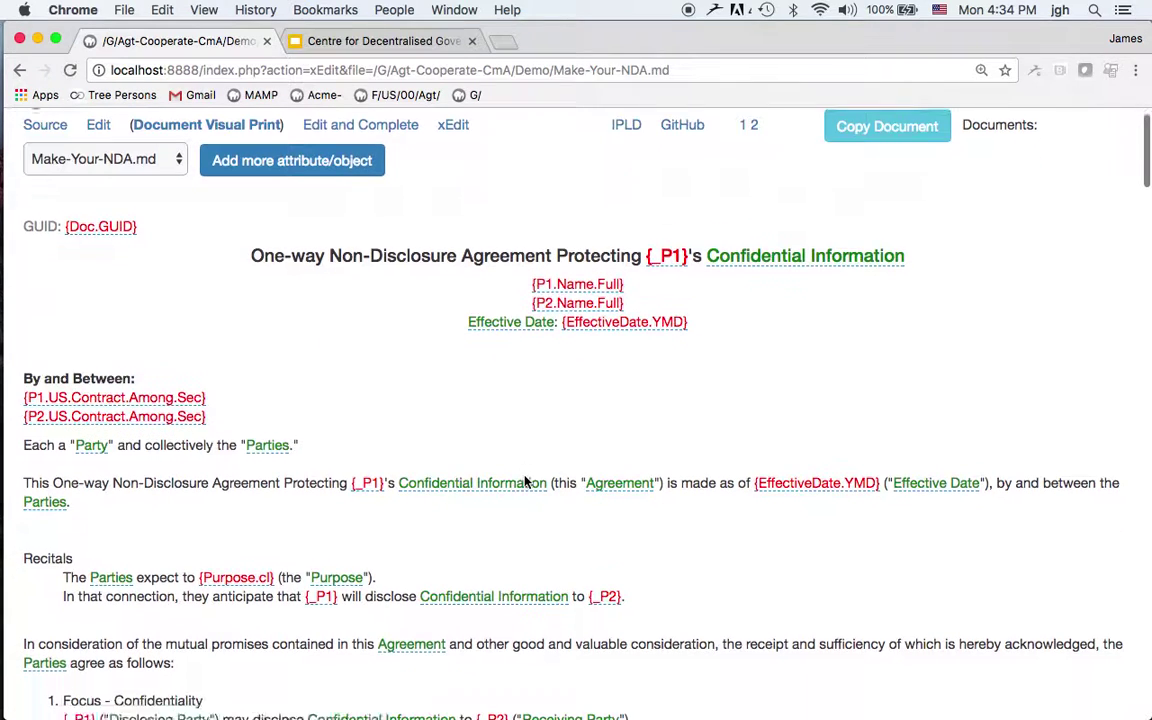
{"action": "scroll", "coordinate": [524, 482], "scroll_direction": "down", "scroll_amount": 12}
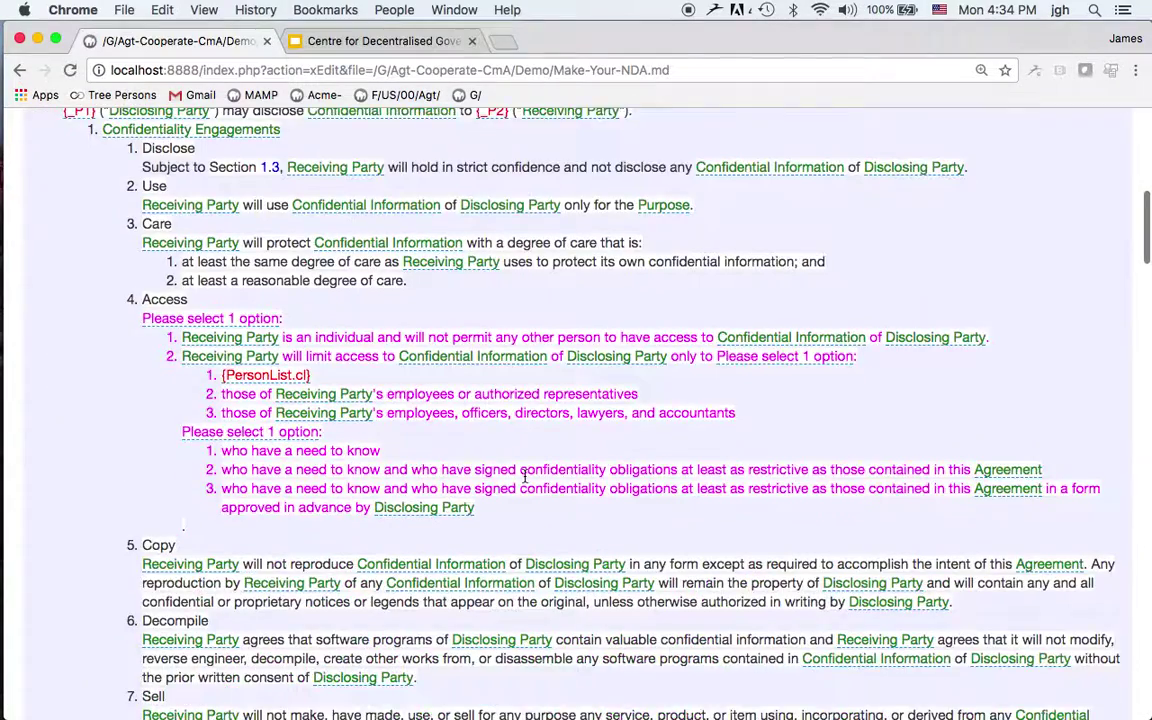
{"action": "scroll", "coordinate": [524, 478], "scroll_direction": "down", "scroll_amount": 1}
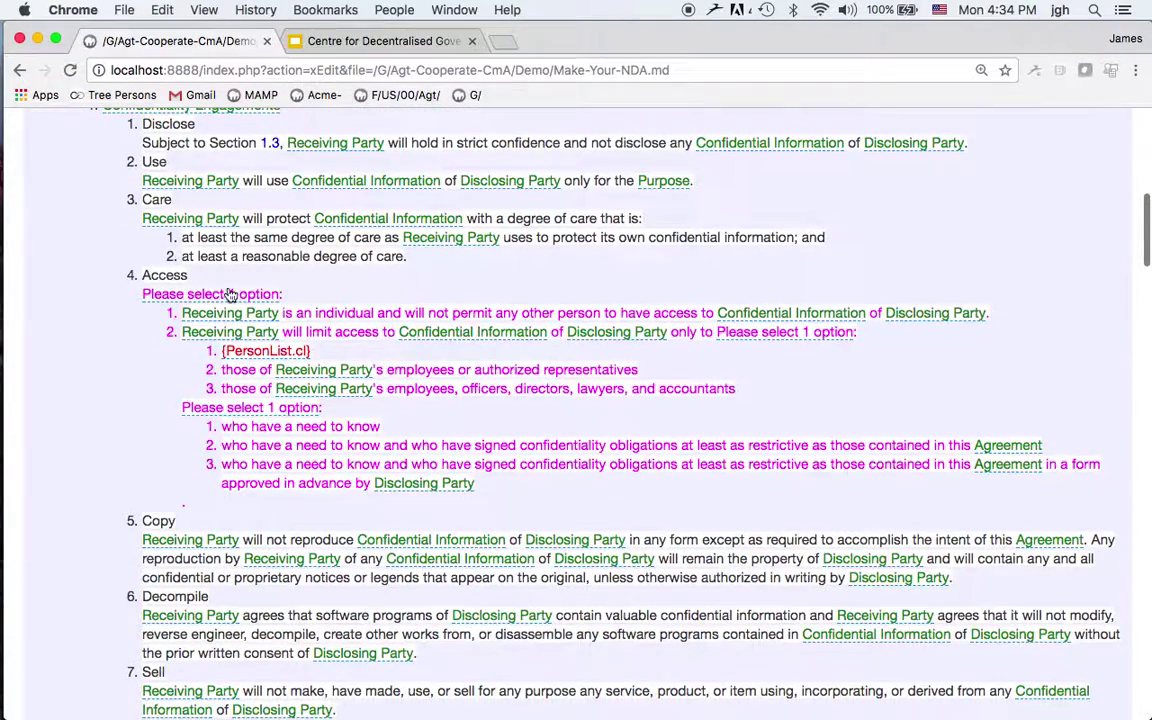
{"action": "scroll", "coordinate": [479, 287], "scroll_direction": "up", "scroll_amount": 6}
{"action": "scroll", "coordinate": [479, 287], "scroll_direction": "up", "scroll_amount": 4}
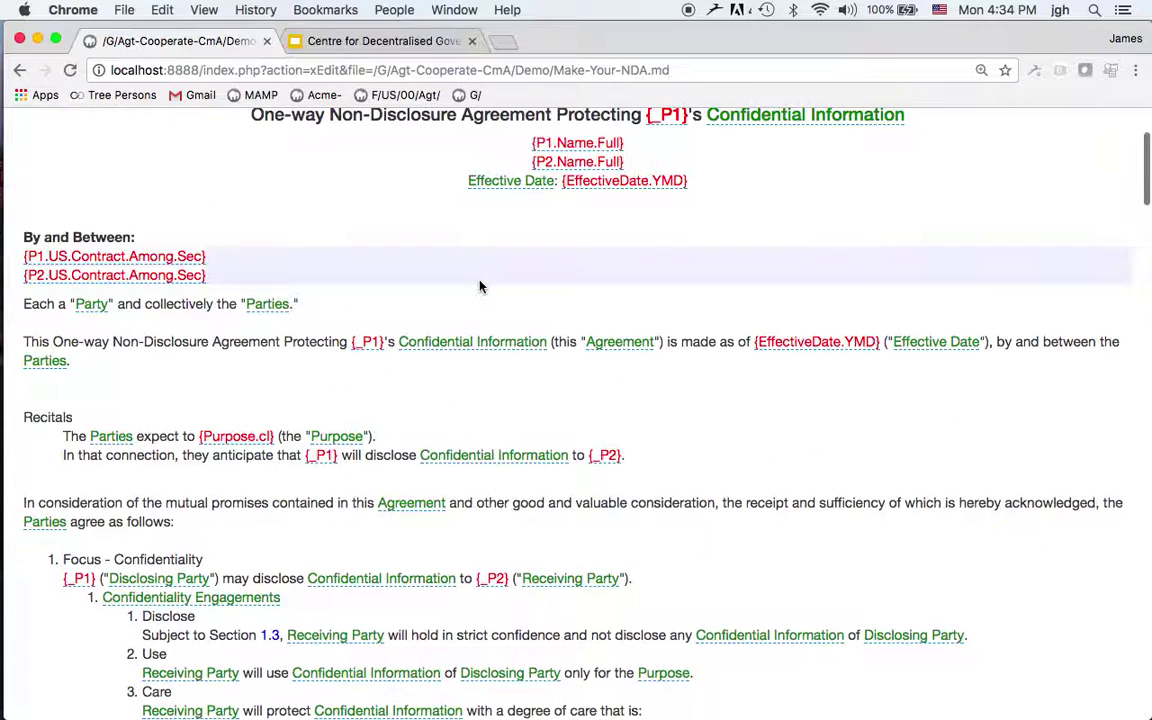
Fill the _P1 placeholder in the agreement's opening paragraph with Acme
{"action": "scroll", "coordinate": [479, 287], "scroll_direction": "down", "scroll_amount": 1}
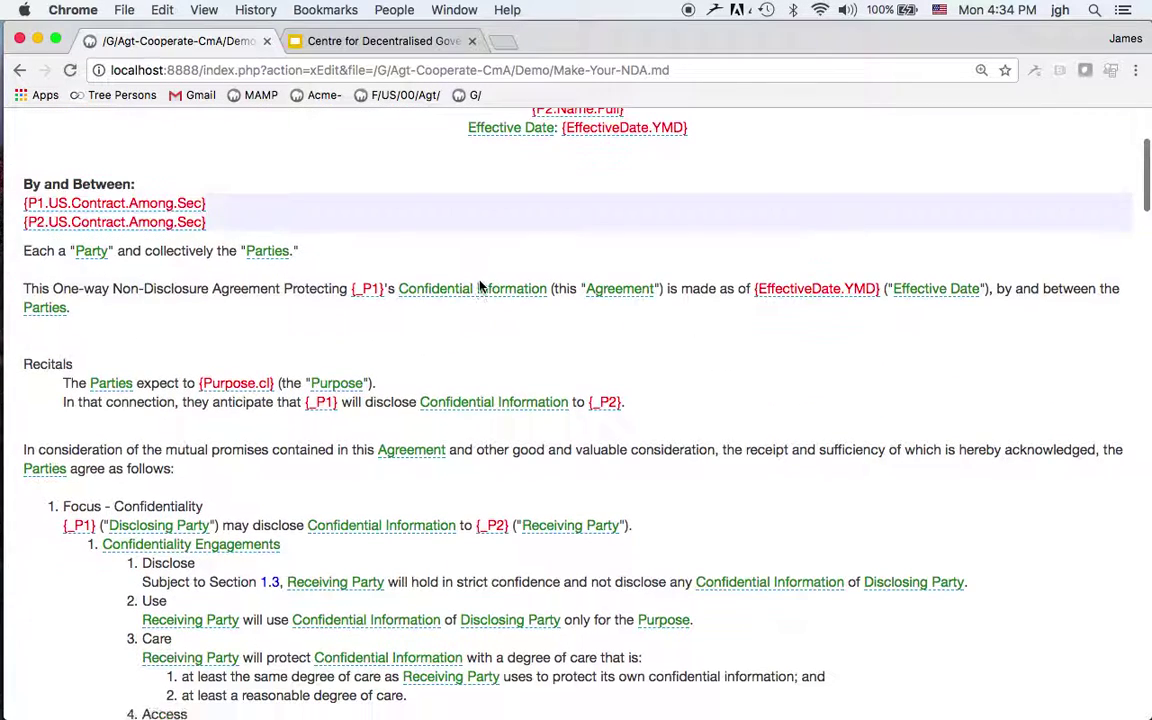
{"action": "left_click", "coordinate": [368, 292]}
{"action": "type", "text": "Acme"}
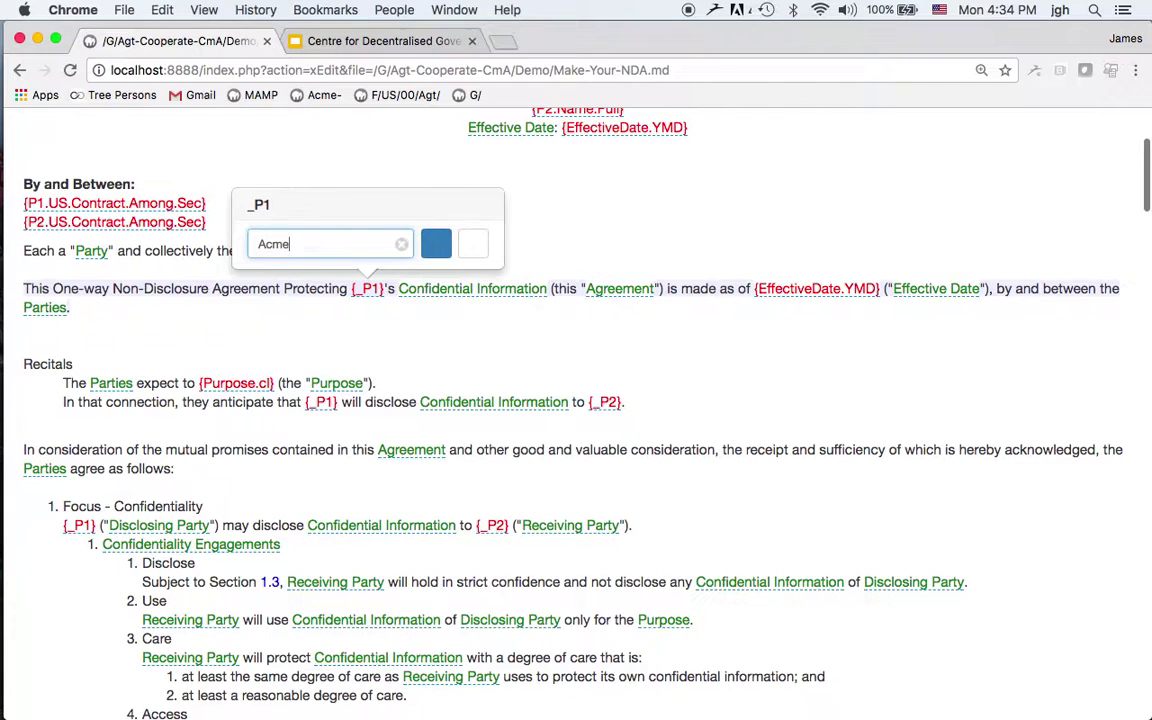
{"action": "key", "text": "Tab"}
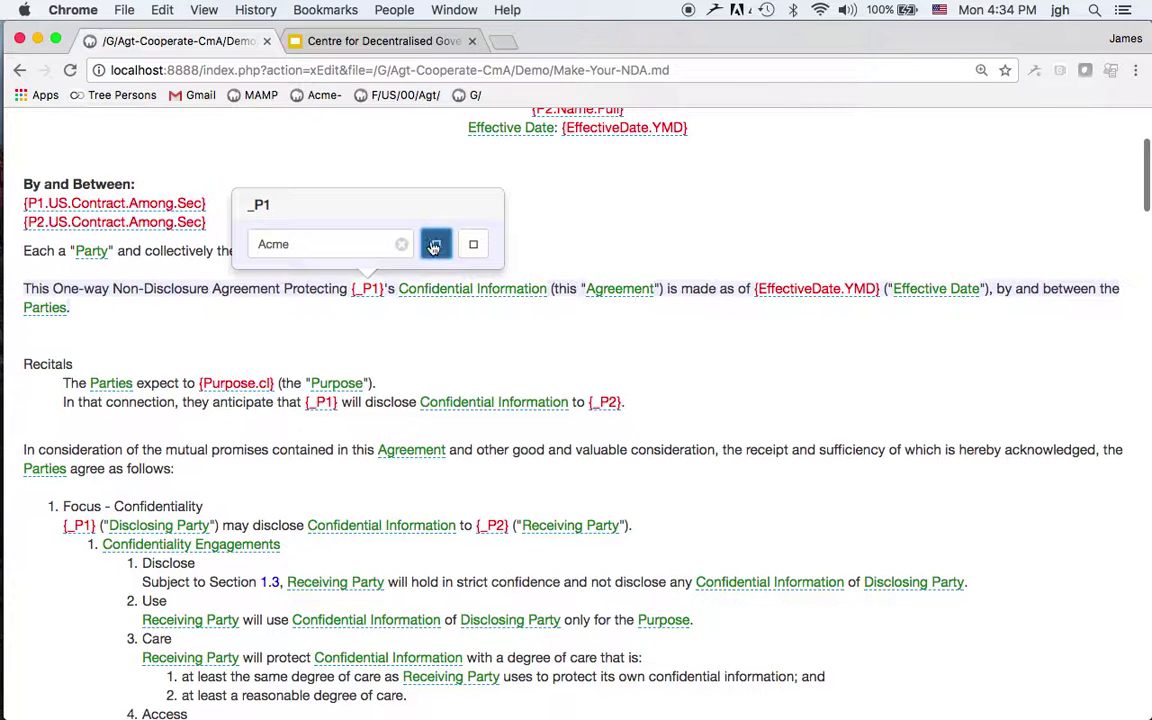
{"action": "key", "text": "Return"}
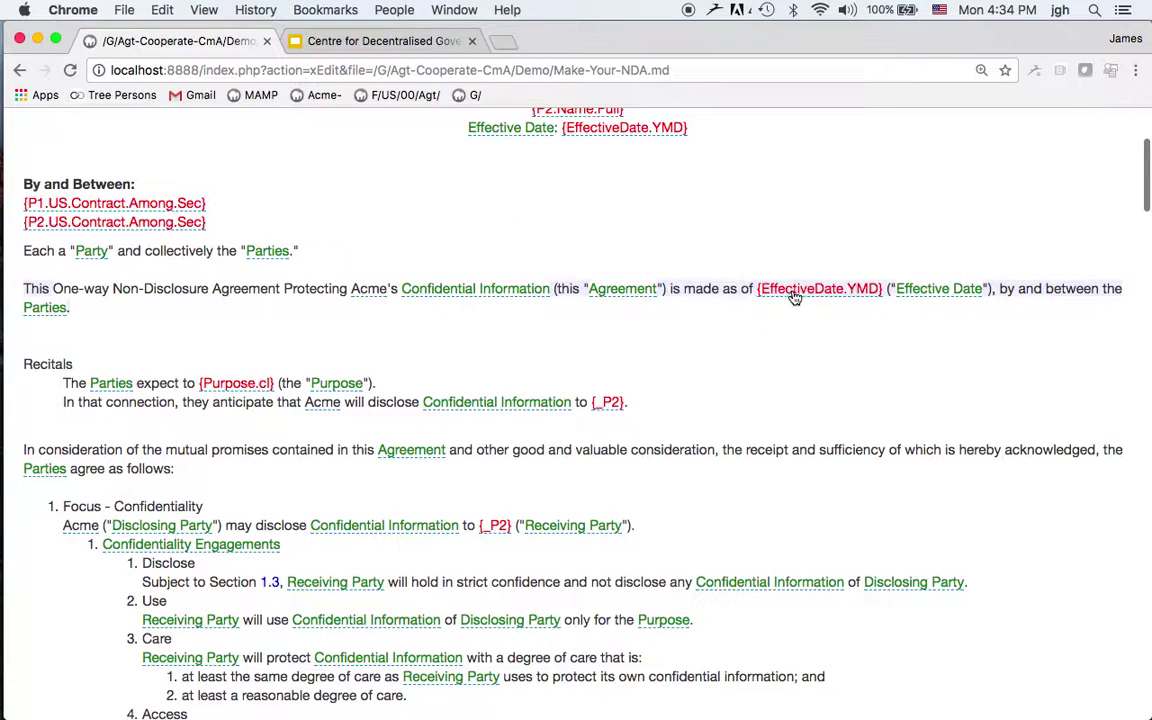
Set the EffectiveDate.YMD placeholder in the opening paragraph to 2017-07-16
{"action": "left_click", "coordinate": [793, 290]}
{"action": "type", "text": "J"}
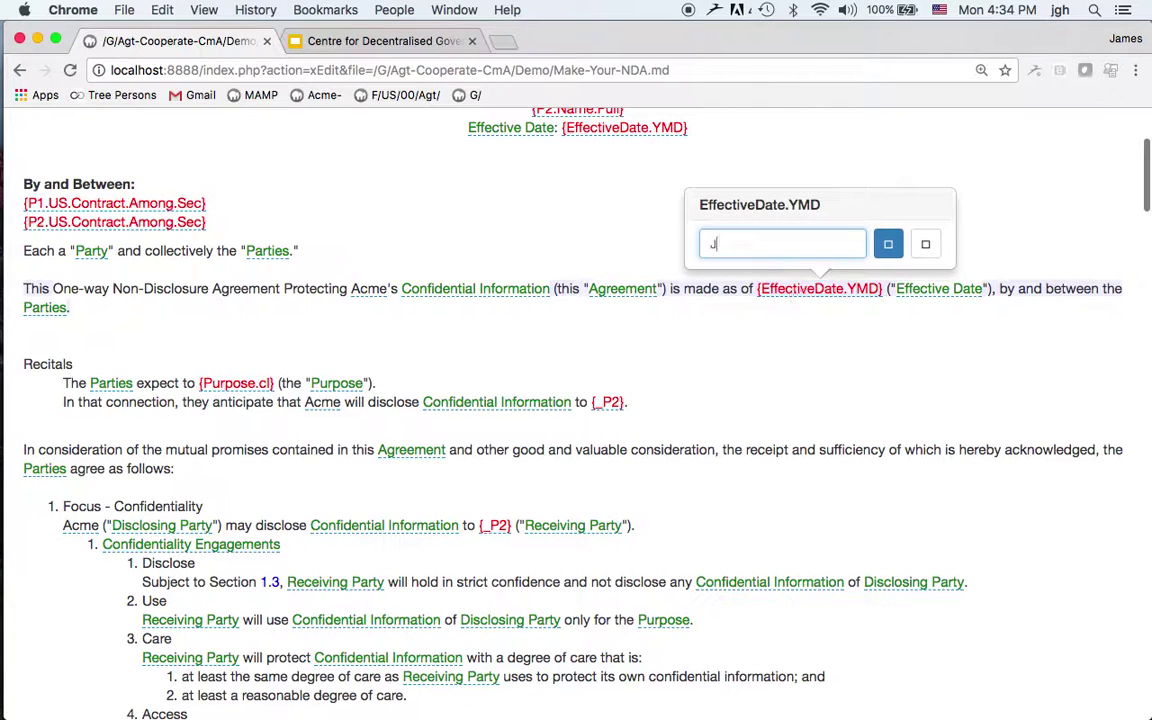
{"action": "type", "text": "u"}
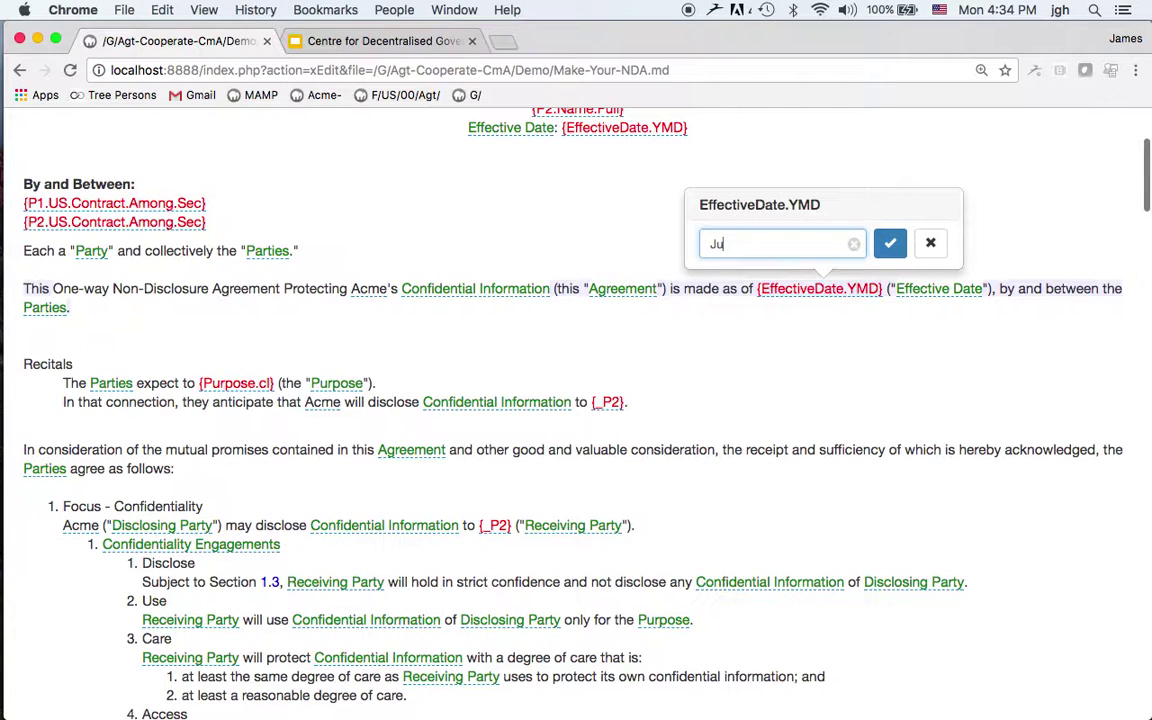
{"action": "key", "text": "BackSpace"}
{"action": "key", "text": "BackSpace"}
{"action": "type", "text": "2017-07-16"}
{"action": "left_click", "coordinate": [890, 243]}
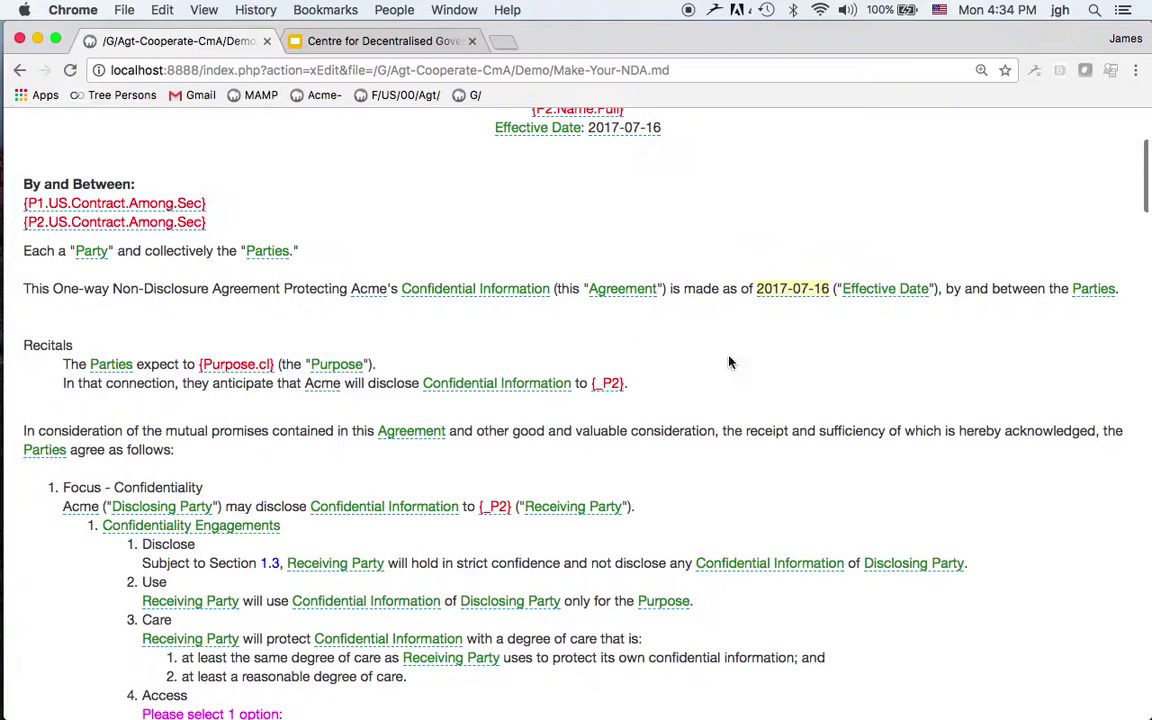
Fill the Purpose.cl placeholder in the Recitals with "discuss world peace"
{"action": "left_click", "coordinate": [238, 366]}
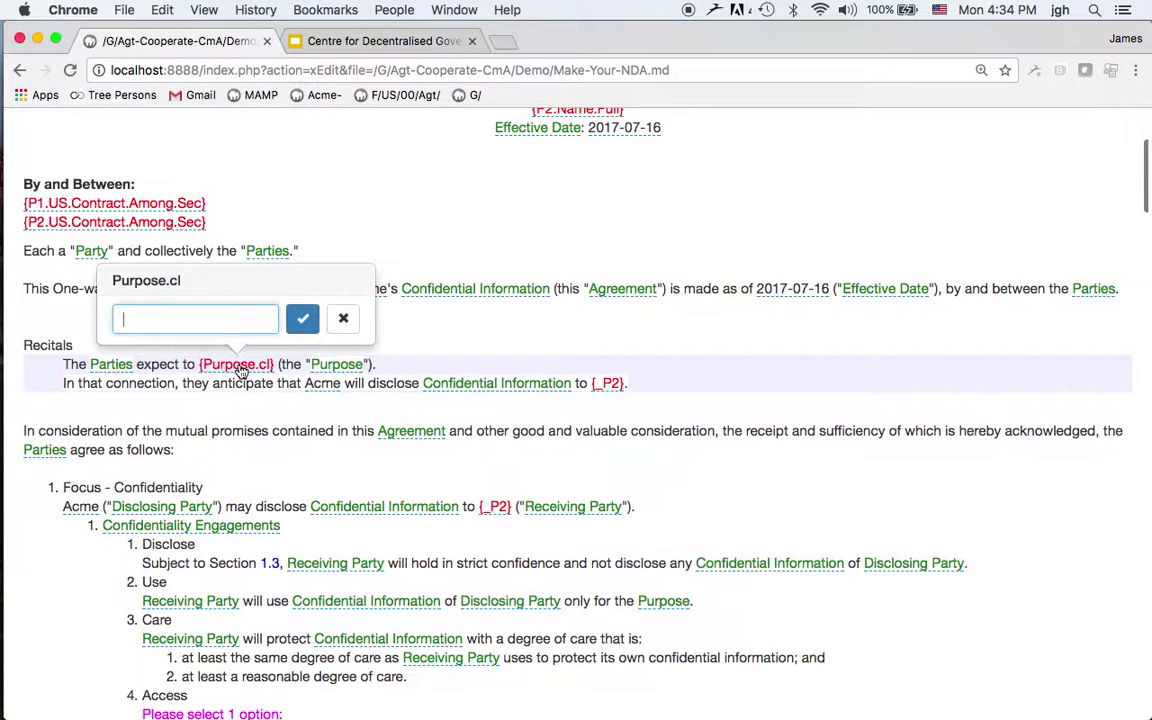
{"action": "type", "text": "discuss world peace"}
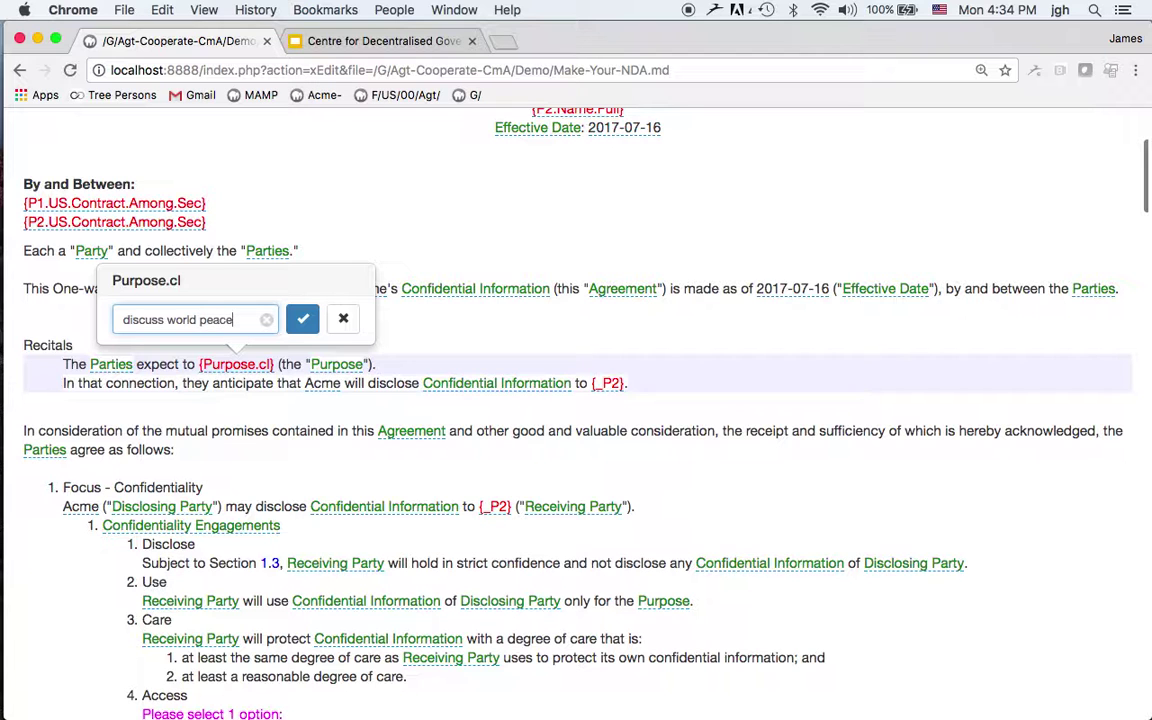
{"action": "left_click", "coordinate": [302, 318]}
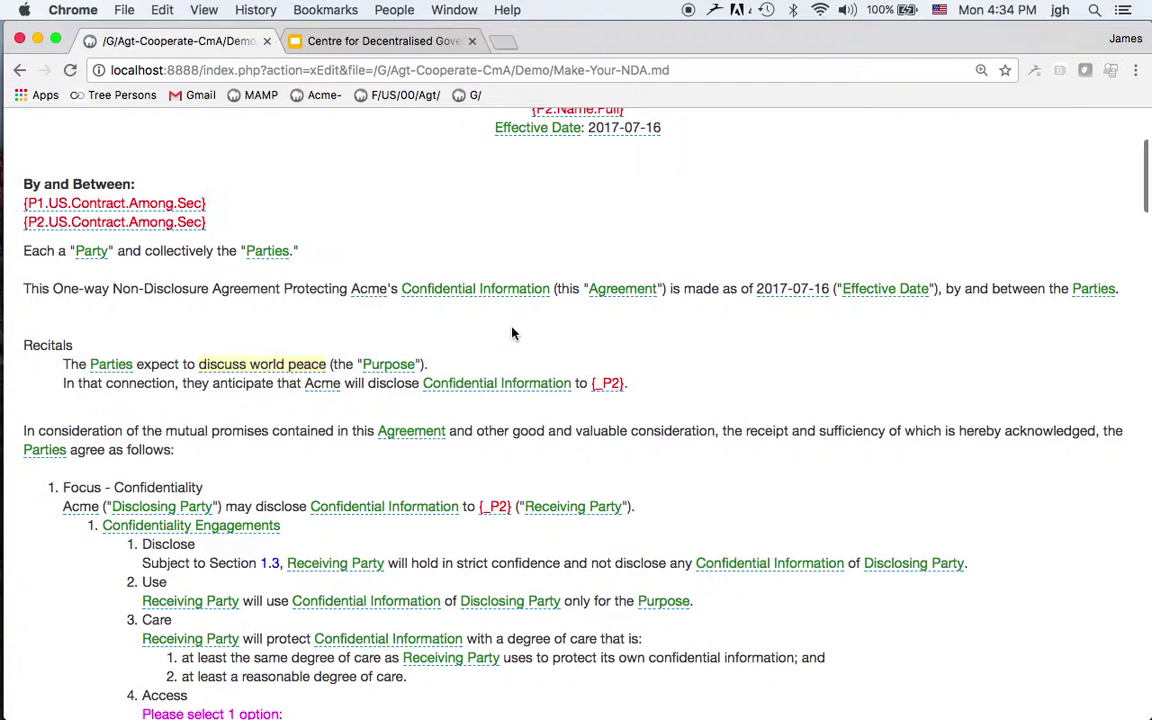
Fill the _P2 placeholder in the Recitals with Quake
{"action": "left_click", "coordinate": [607, 383]}
{"action": "type", "text": "Quake"}
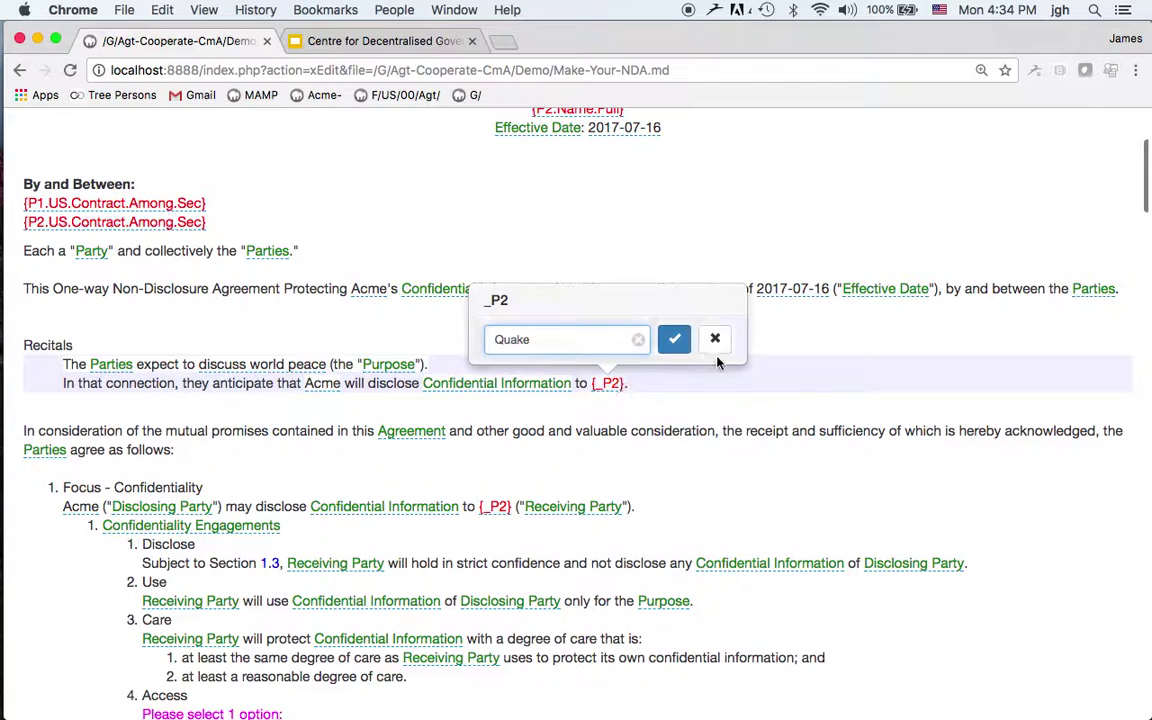
{"action": "left_click", "coordinate": [674, 339]}
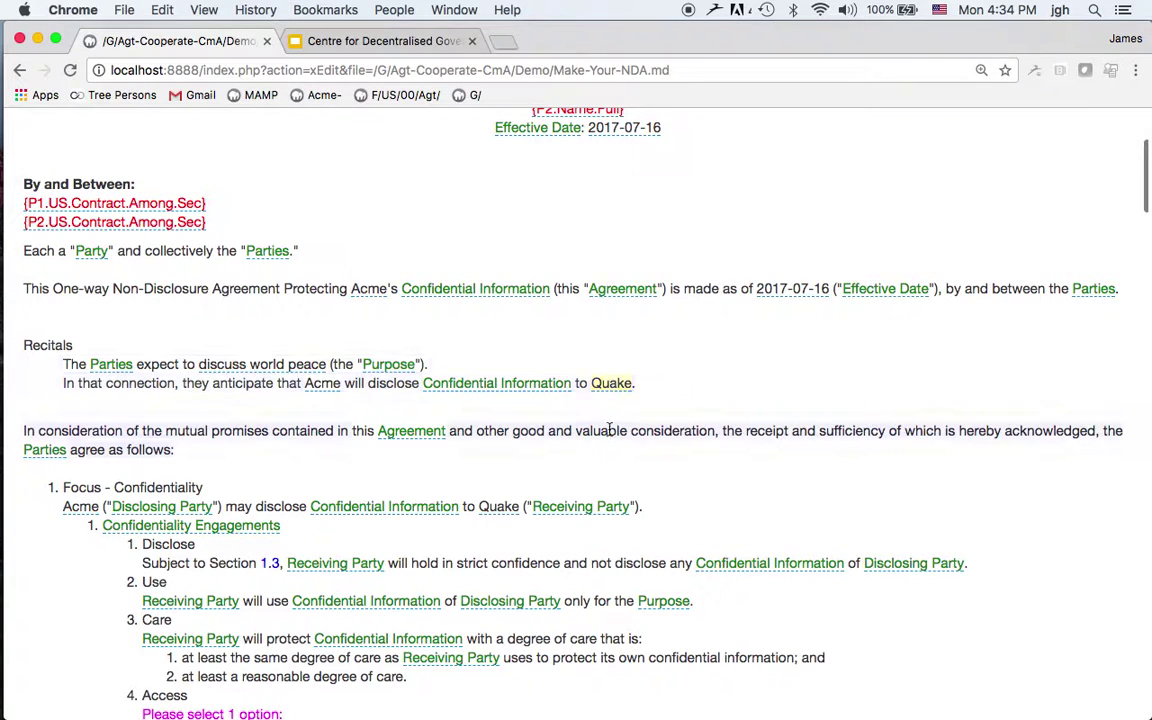
Check the _P2 party value in the Focus - Confidentiality clause without changing it
{"action": "scroll", "coordinate": [609, 430], "scroll_direction": "down", "scroll_amount": 3}
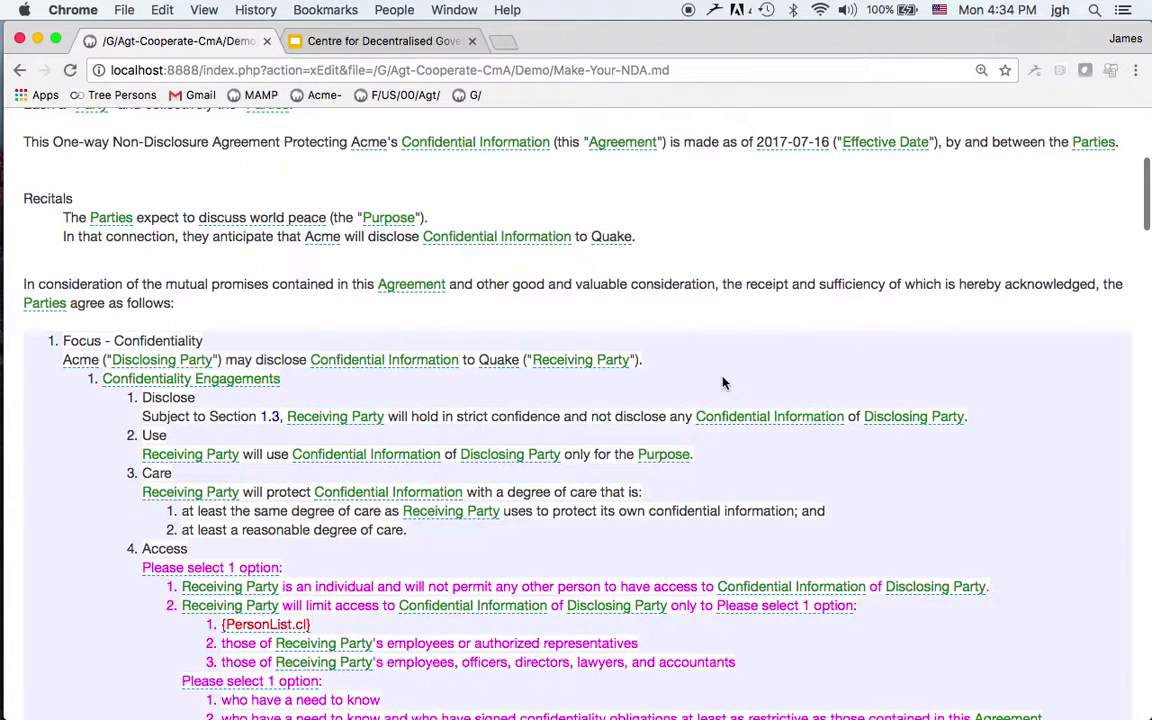
{"action": "scroll", "coordinate": [700, 300], "scroll_direction": "down", "scroll_amount": 2}
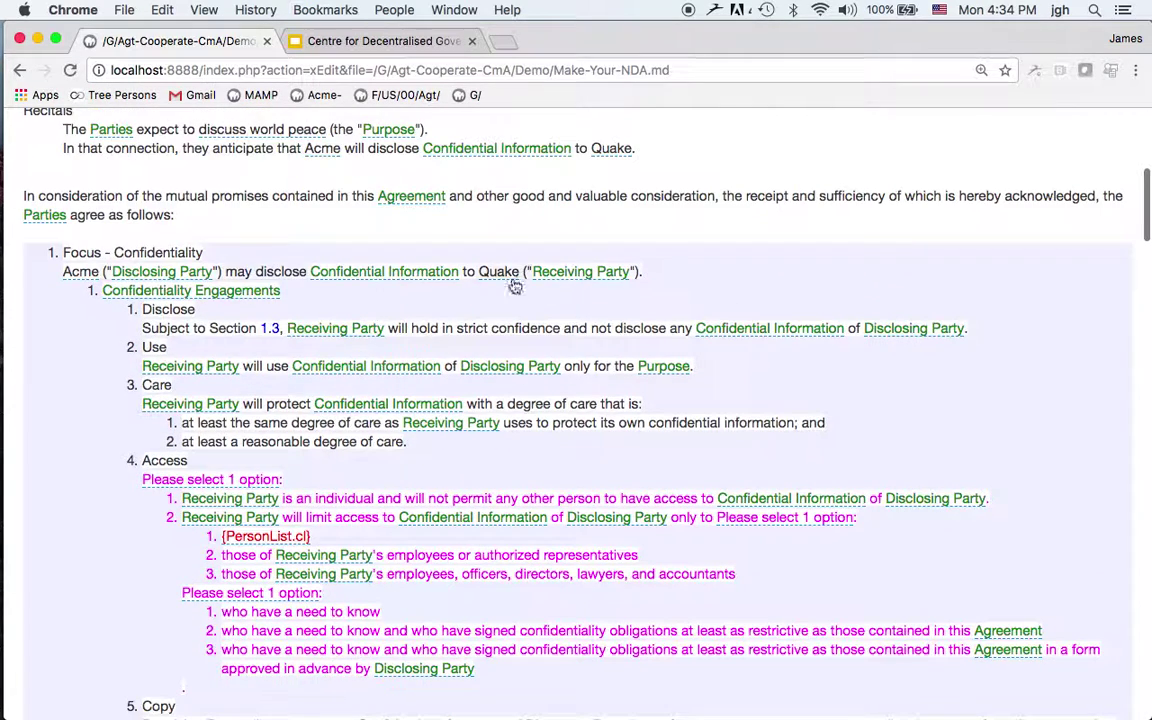
{"action": "left_click", "coordinate": [498, 279]}
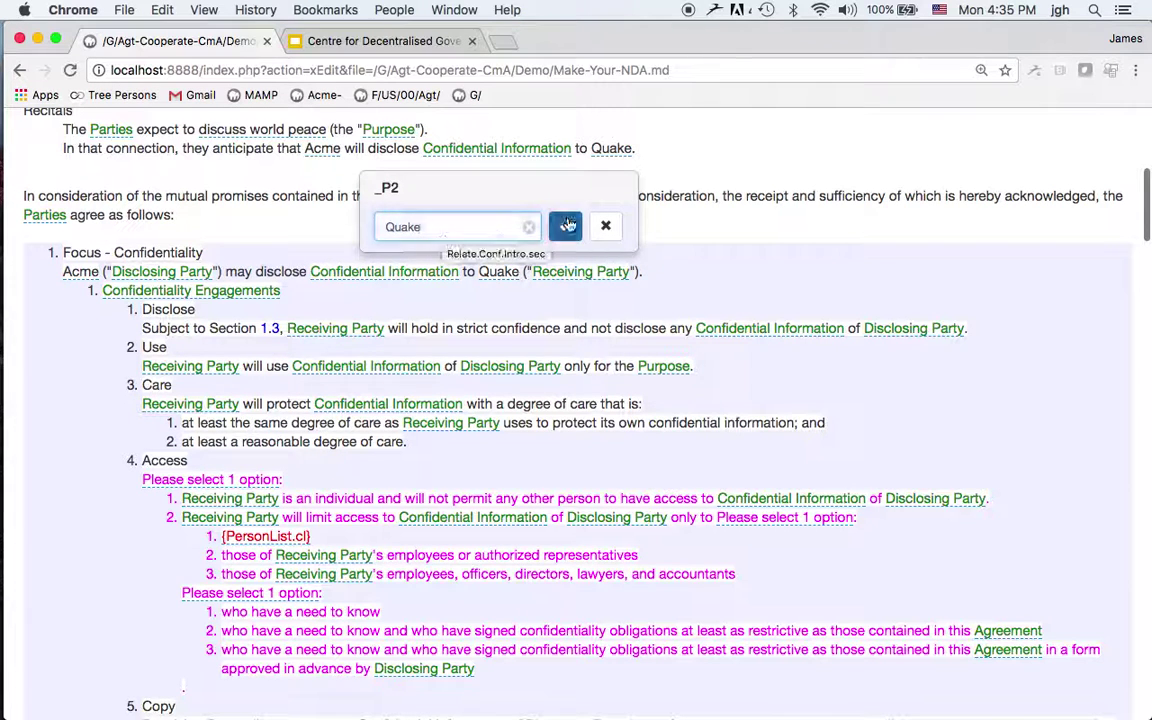
{"action": "left_click", "coordinate": [707, 262]}
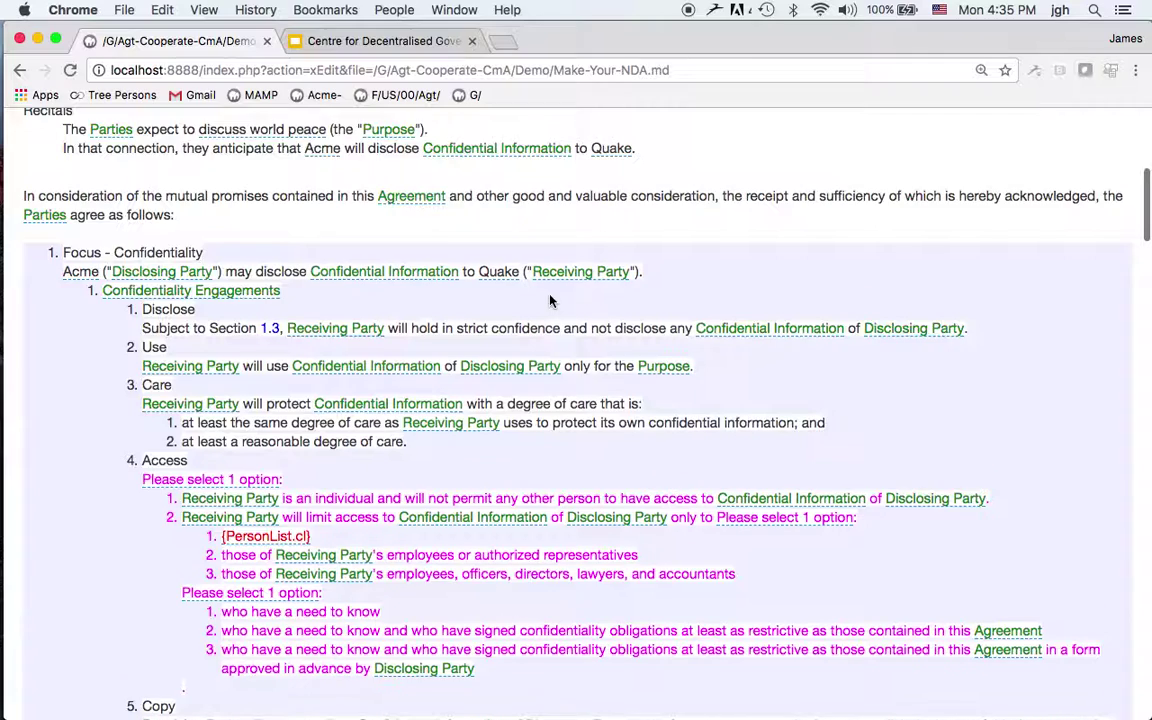
Choose option 2 for the Access clause so the Receiving Party limits access to Confidential Information to certain people
{"action": "scroll", "coordinate": [548, 298], "scroll_direction": "down", "scroll_amount": 3}
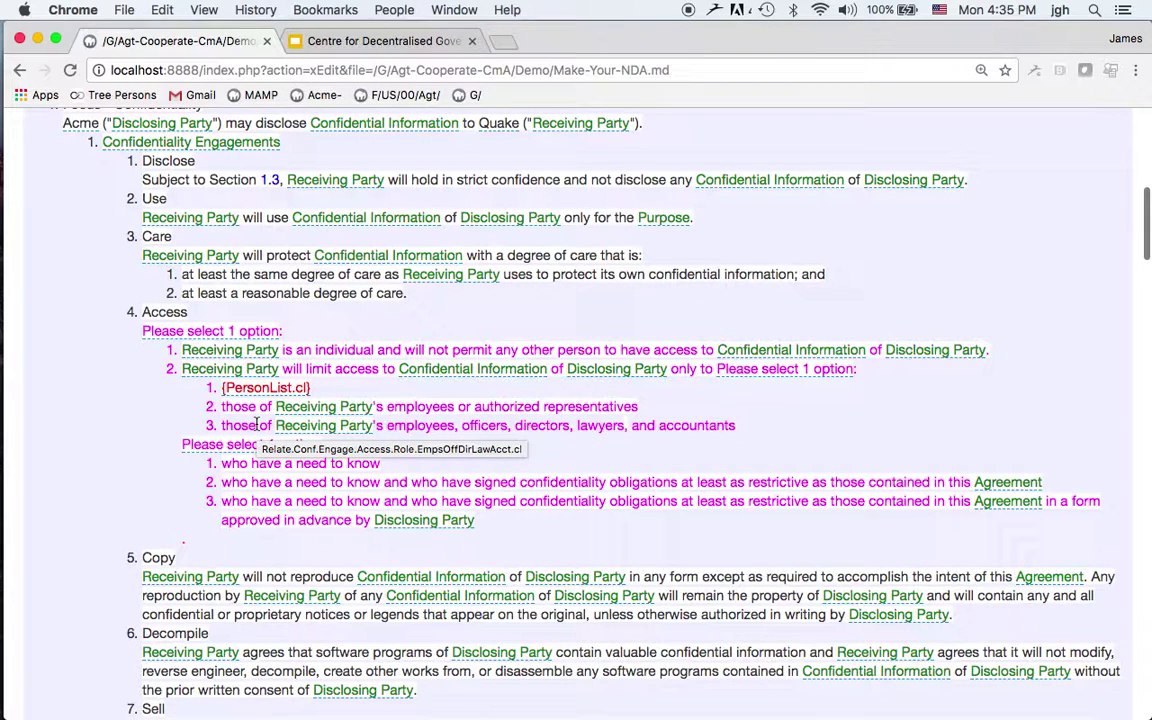
{"action": "left_click", "coordinate": [203, 333]}
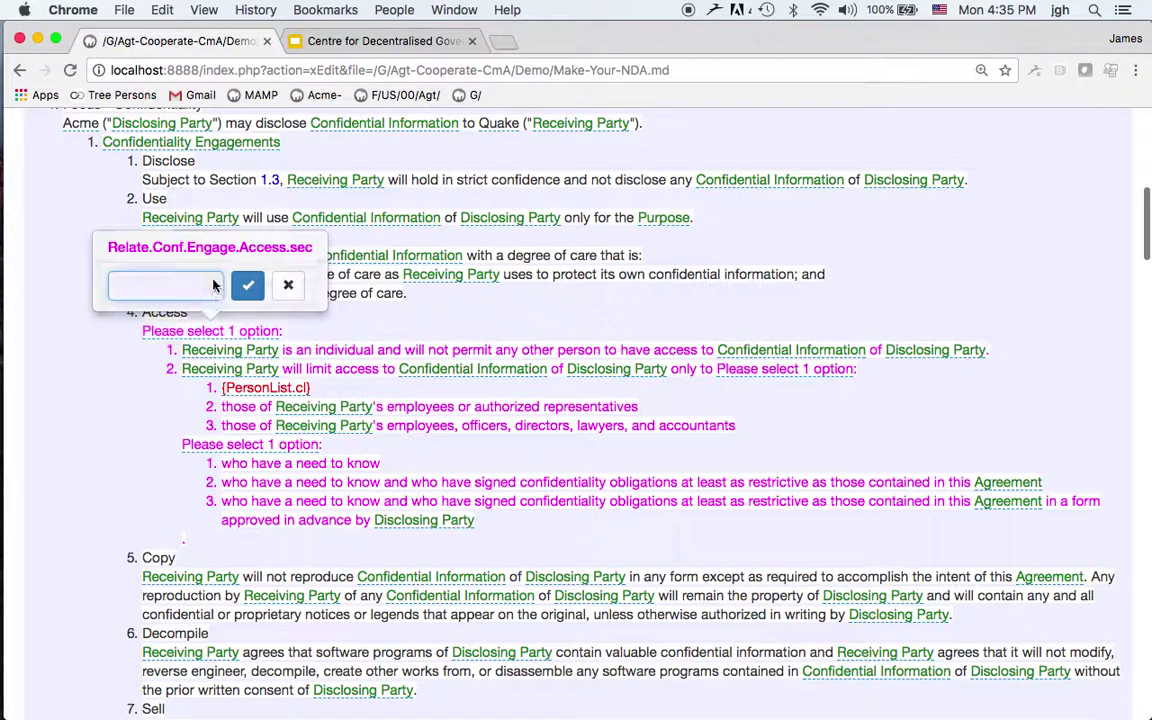
{"action": "left_click", "coordinate": [213, 286]}
{"action": "left_click", "coordinate": [162, 301]}
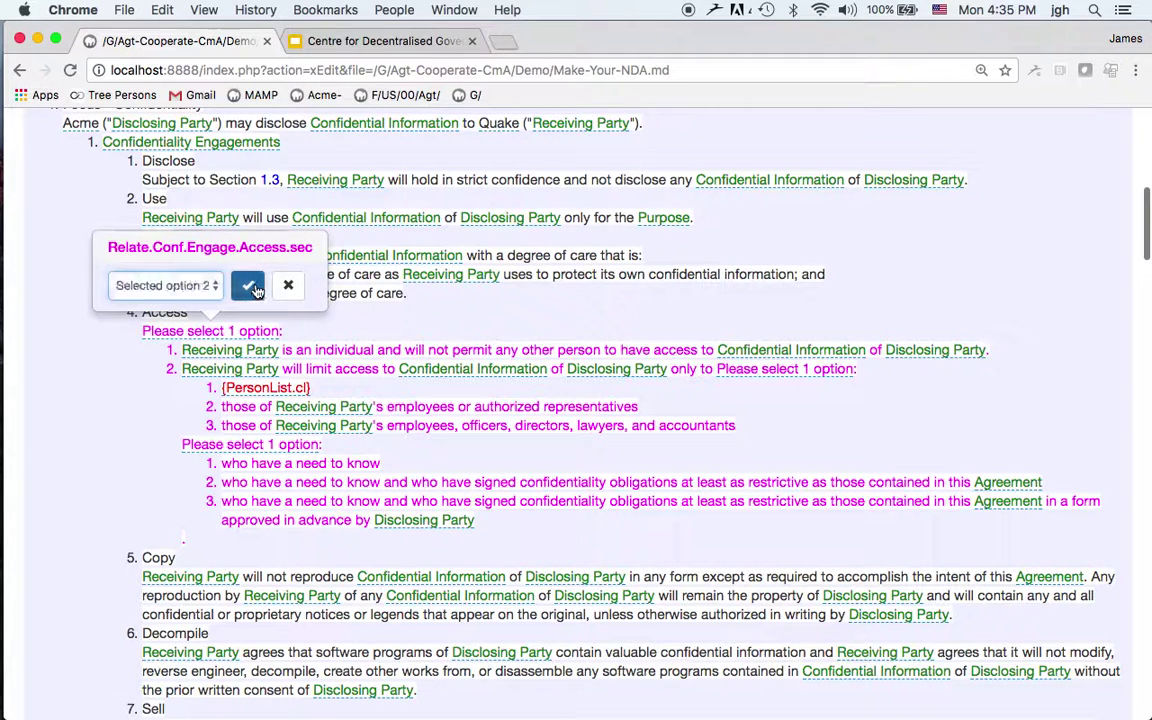
{"action": "left_click", "coordinate": [250, 287]}
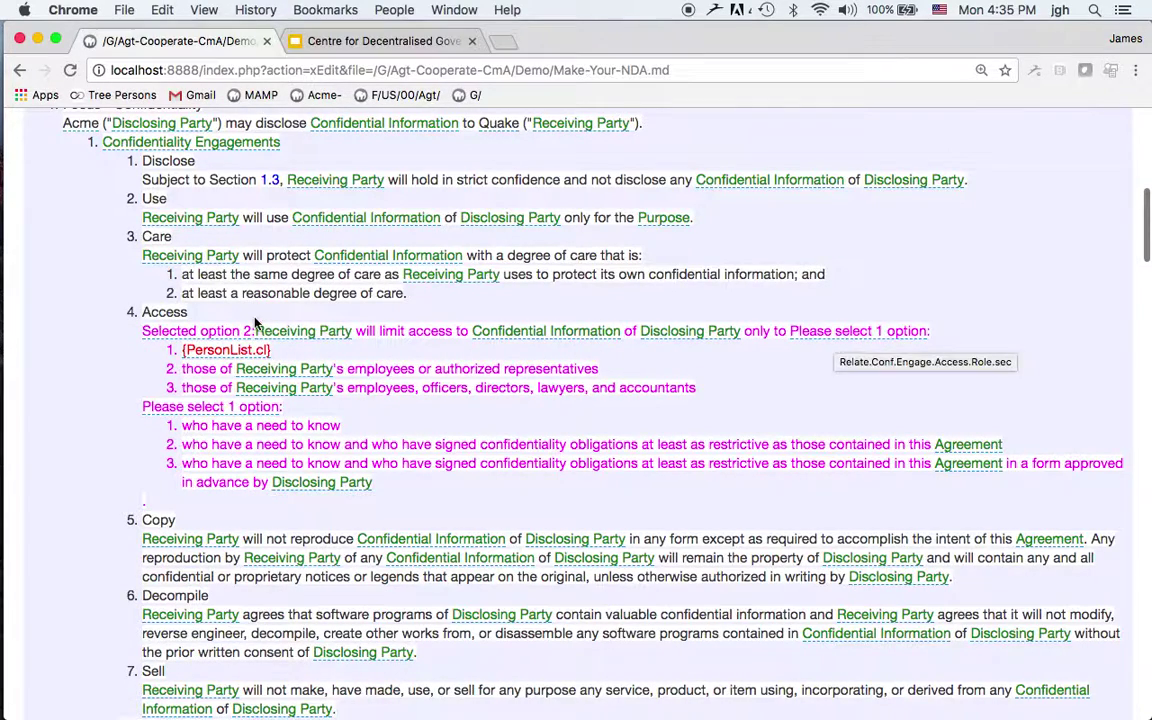
Choose option 3 for the Access role, covering the Receiving Party's employees, officers, directors, lawyers, and accountants
{"action": "left_click", "coordinate": [837, 341]}
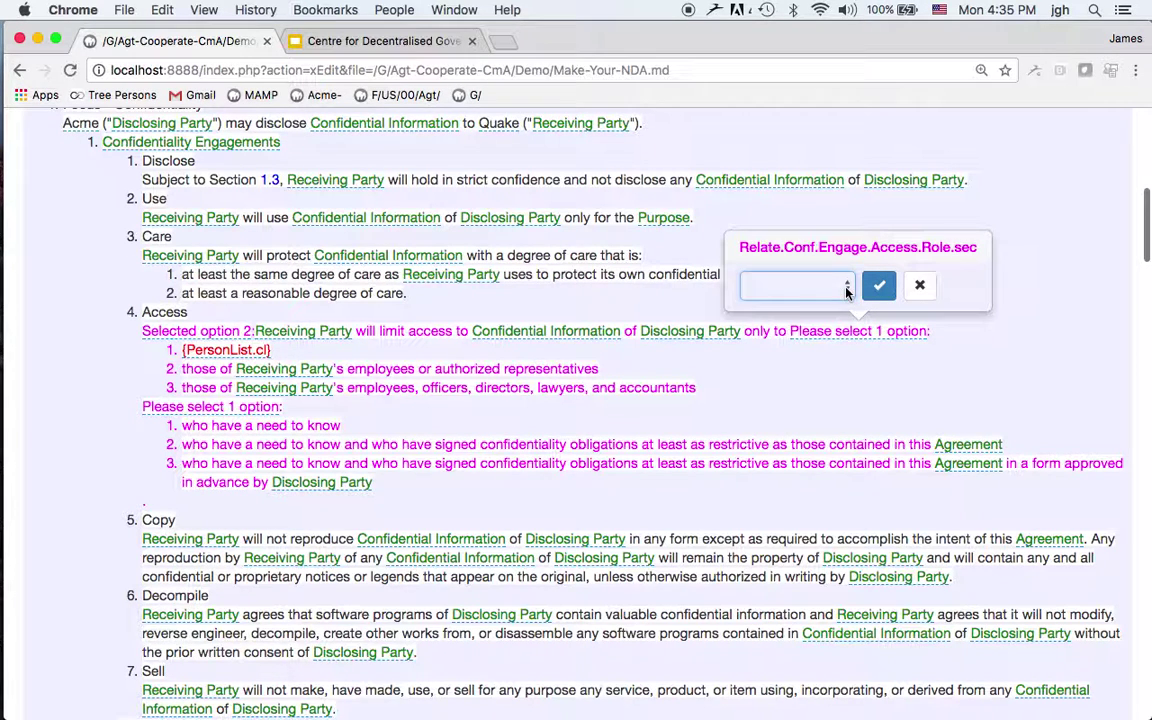
{"action": "left_click", "coordinate": [847, 287]}
{"action": "left_click", "coordinate": [810, 317]}
{"action": "left_click", "coordinate": [877, 289]}
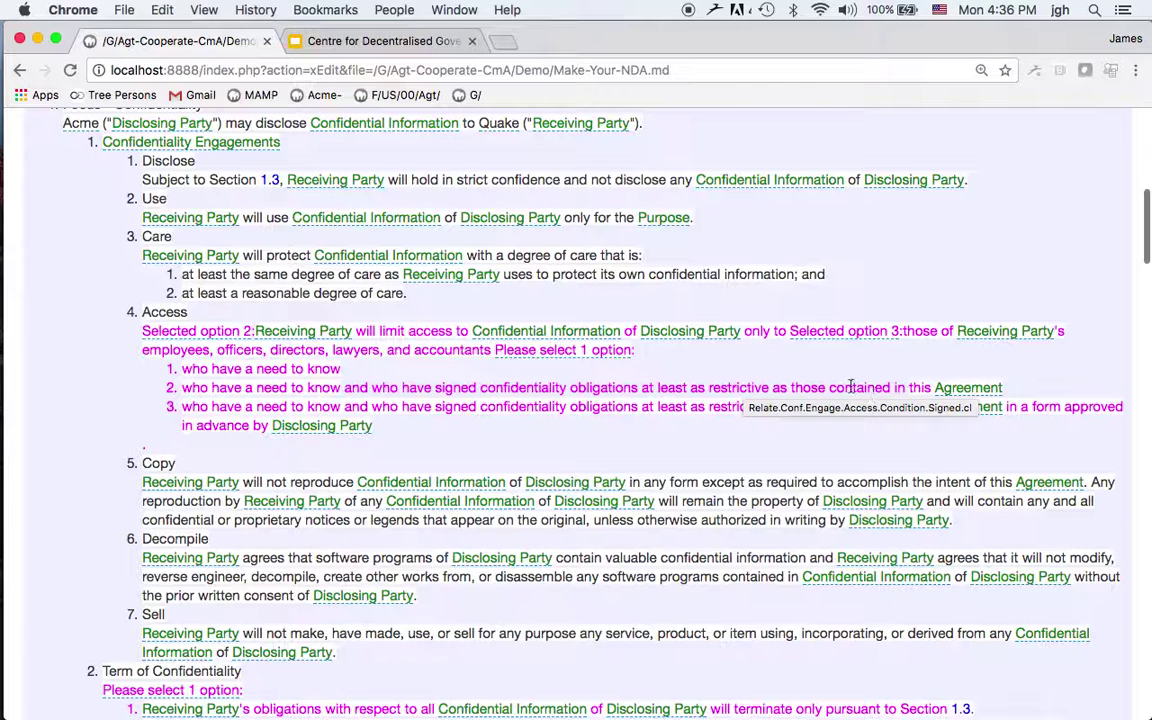
Choose option 2 for the Access condition, requiring a need to know and signed confidentiality obligations at least as restrictive as the Agreement's
{"action": "left_click", "coordinate": [568, 350]}
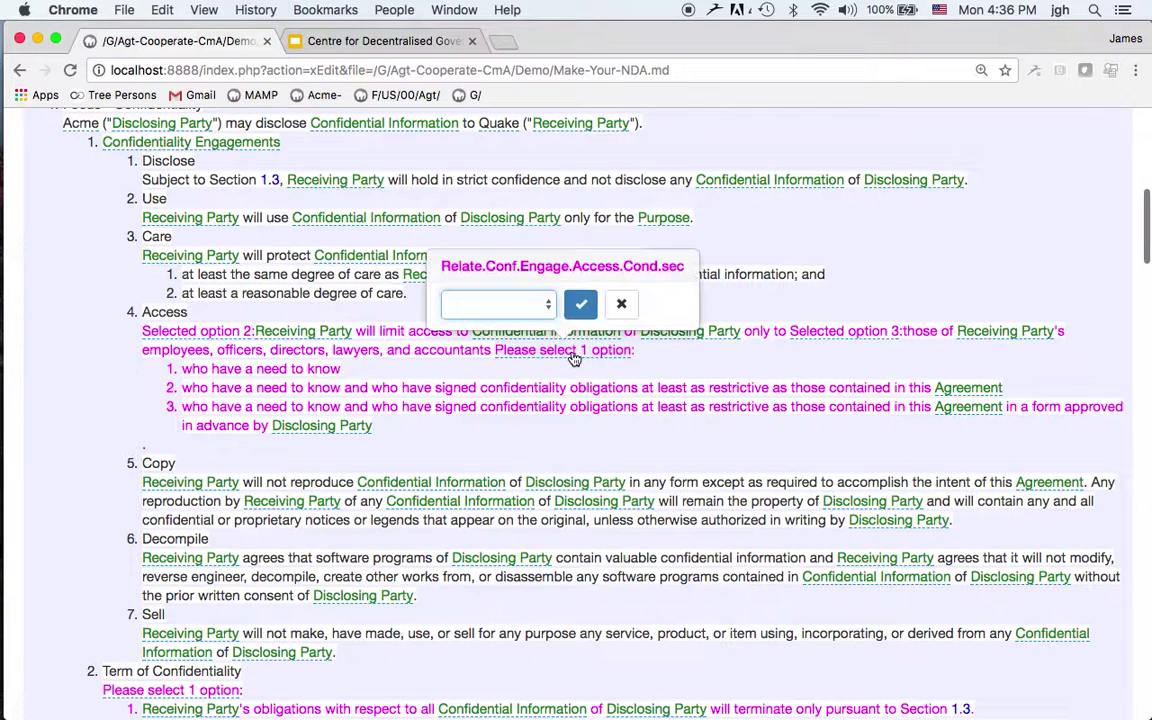
{"action": "left_click", "coordinate": [551, 307]}
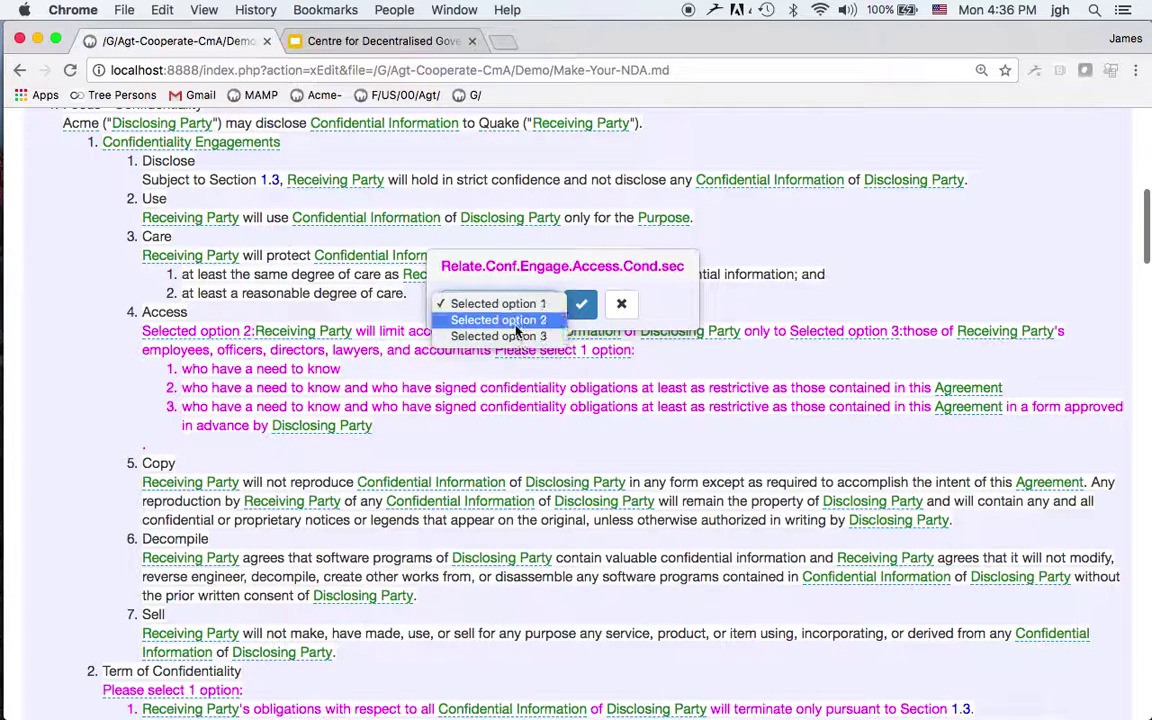
{"action": "left_click", "coordinate": [516, 322]}
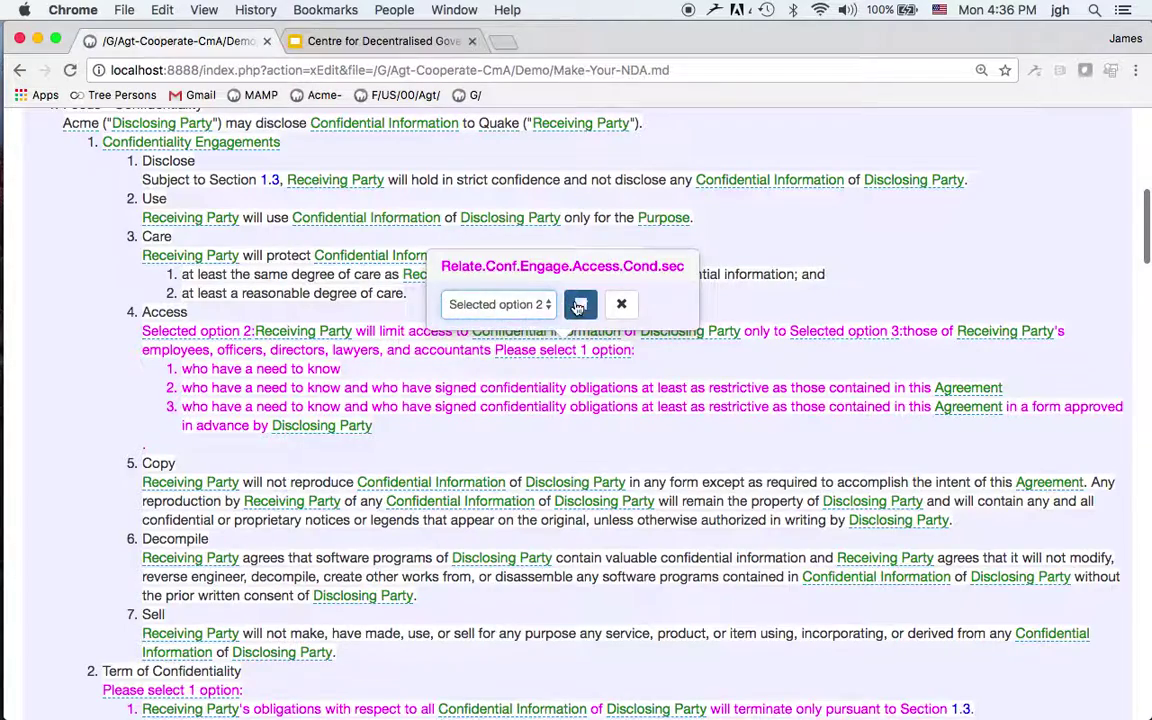
{"action": "left_click", "coordinate": [581, 304]}
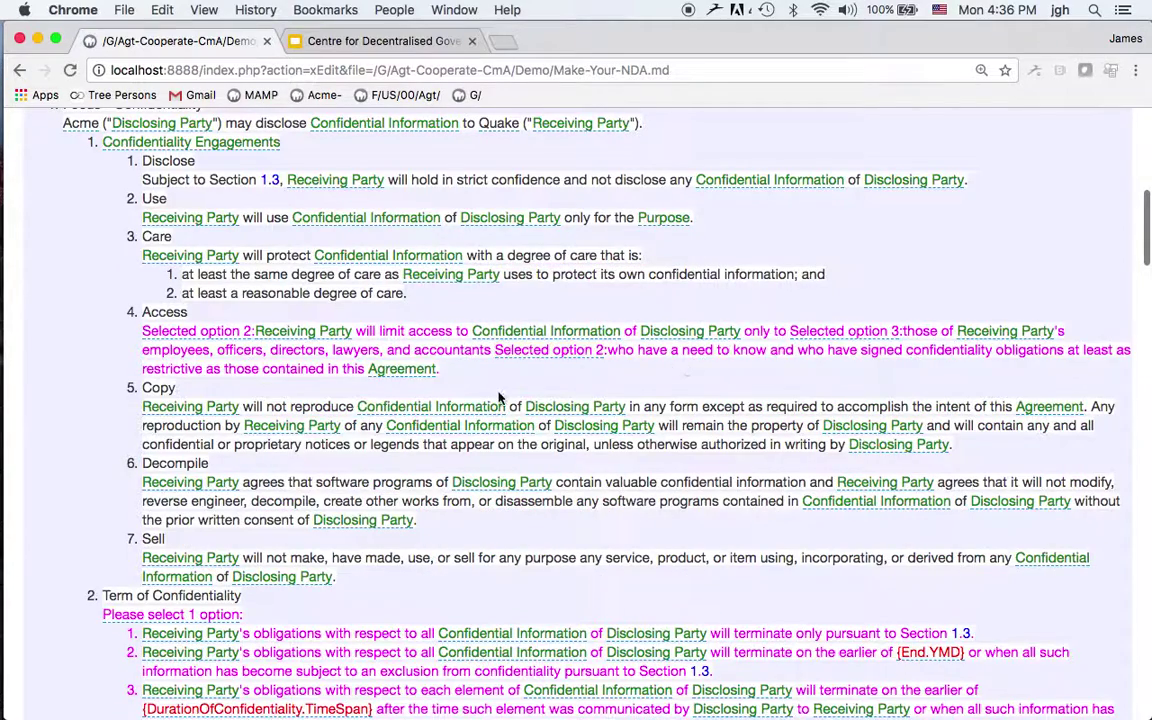
Choose option 2 for the Term of Confidentiality, ending obligations on the earlier of an end date or an exclusion from confidentiality
{"action": "scroll", "coordinate": [560, 380], "scroll_direction": "down", "scroll_amount": 5}
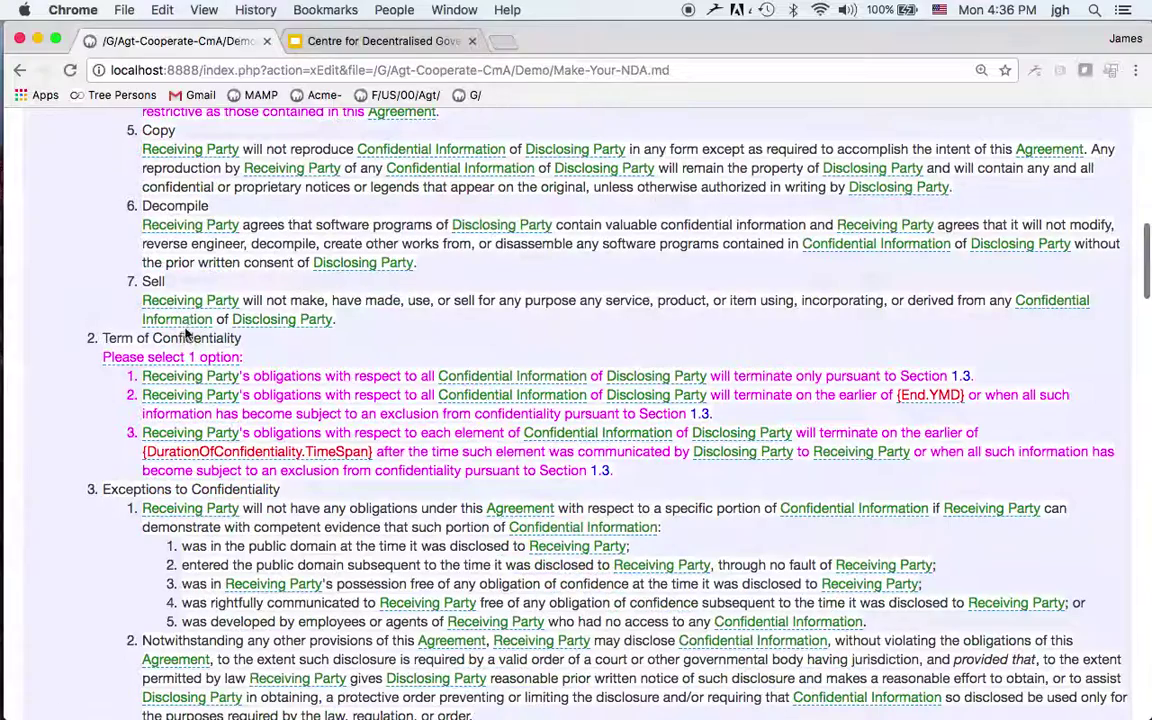
{"action": "scroll", "coordinate": [62, 412], "scroll_direction": "down", "scroll_amount": 1}
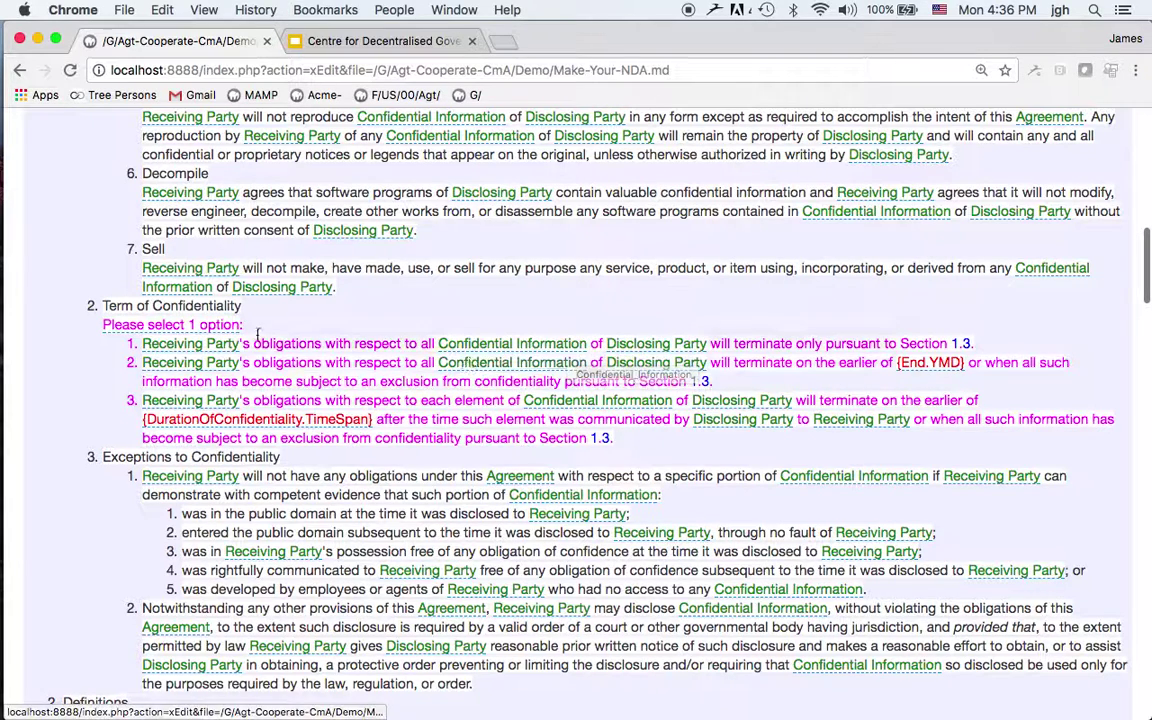
{"action": "left_click", "coordinate": [191, 328]}
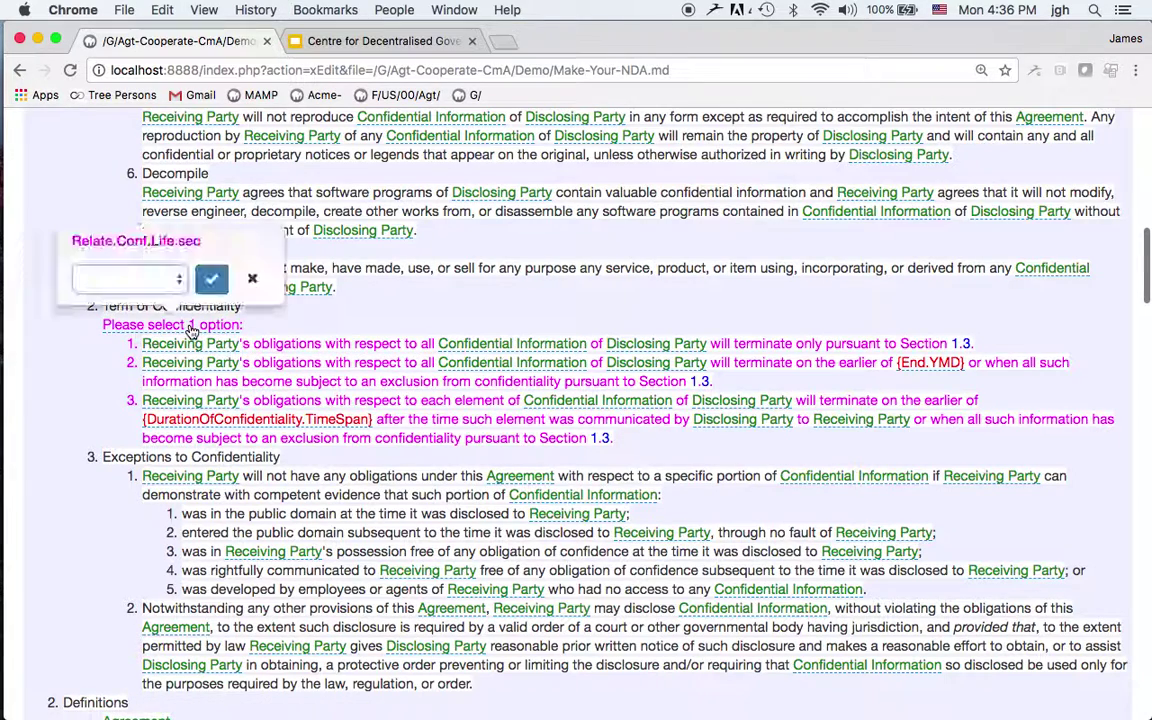
{"action": "left_click", "coordinate": [180, 286]}
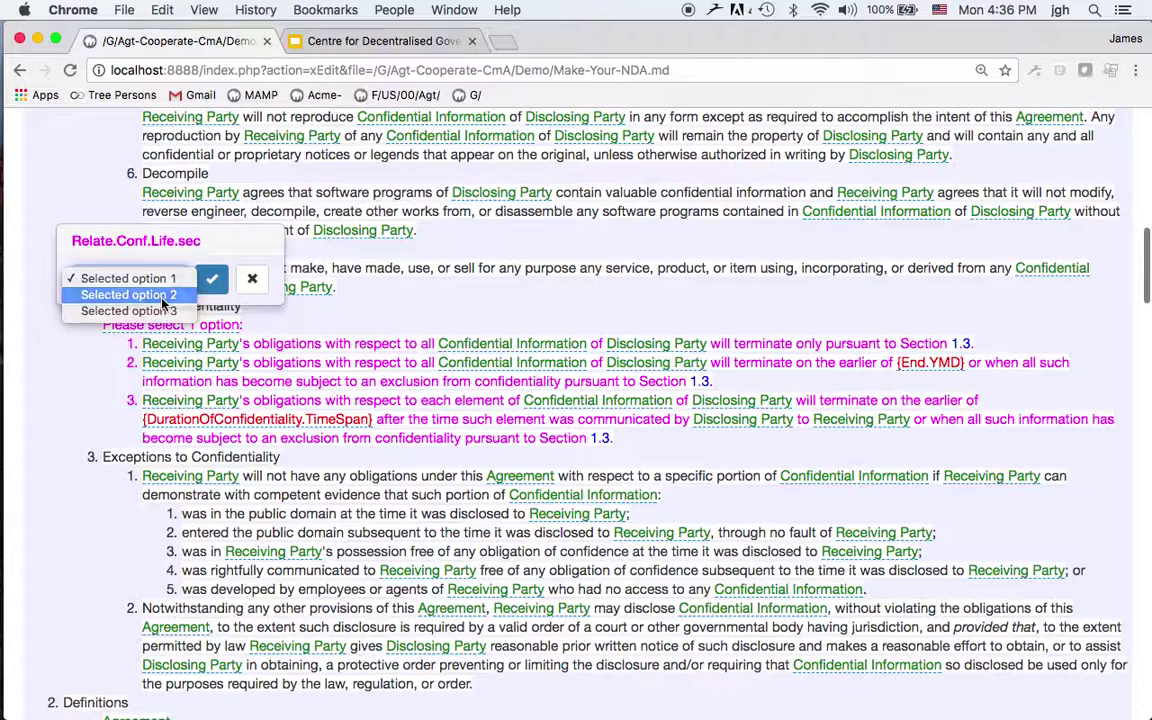
{"action": "left_click", "coordinate": [150, 292]}
{"action": "left_click", "coordinate": [210, 287]}
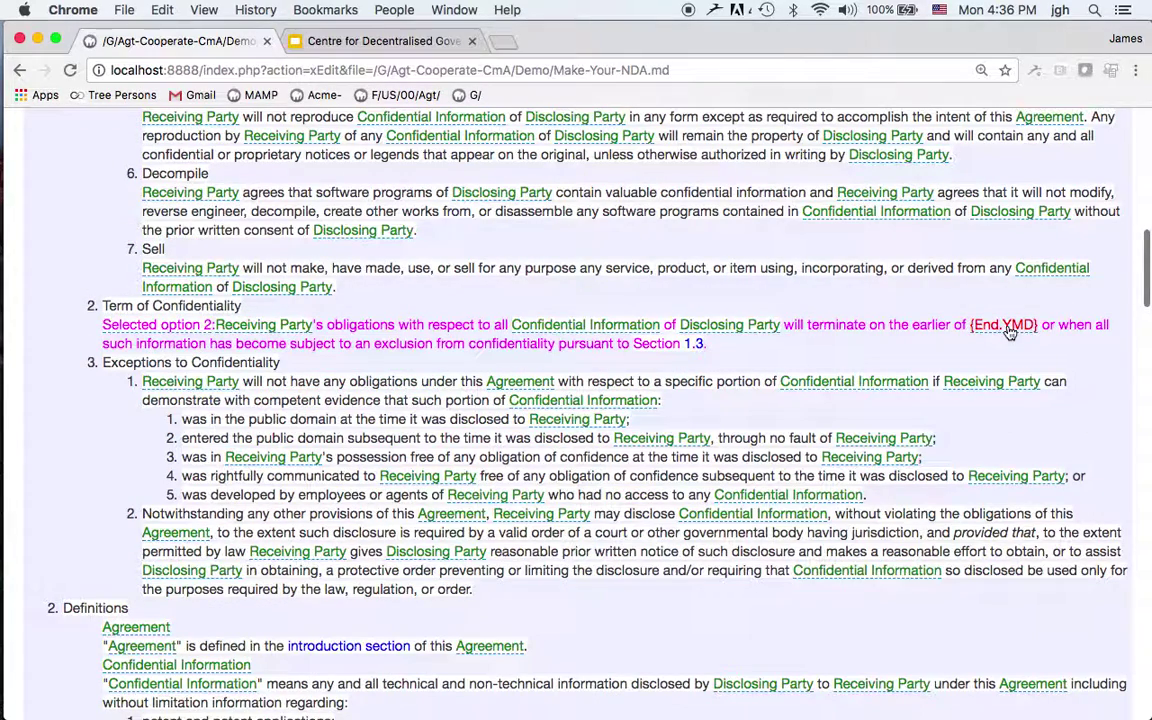
Set the End.YMD placeholder in the Relationship section's Term clause to 2017-12-31
{"action": "mouse_move", "coordinate": [1010, 333]}
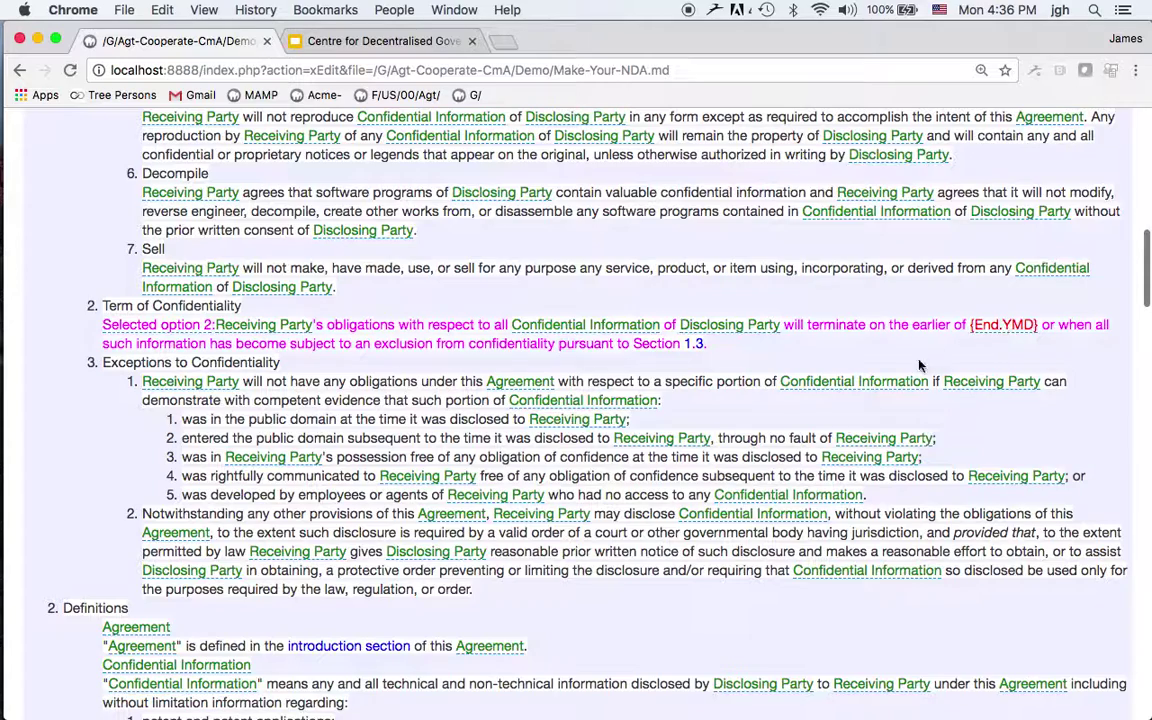
{"action": "scroll", "coordinate": [941, 425], "scroll_direction": "down", "scroll_amount": 3}
{"action": "scroll", "coordinate": [941, 425], "scroll_direction": "down", "scroll_amount": 4}
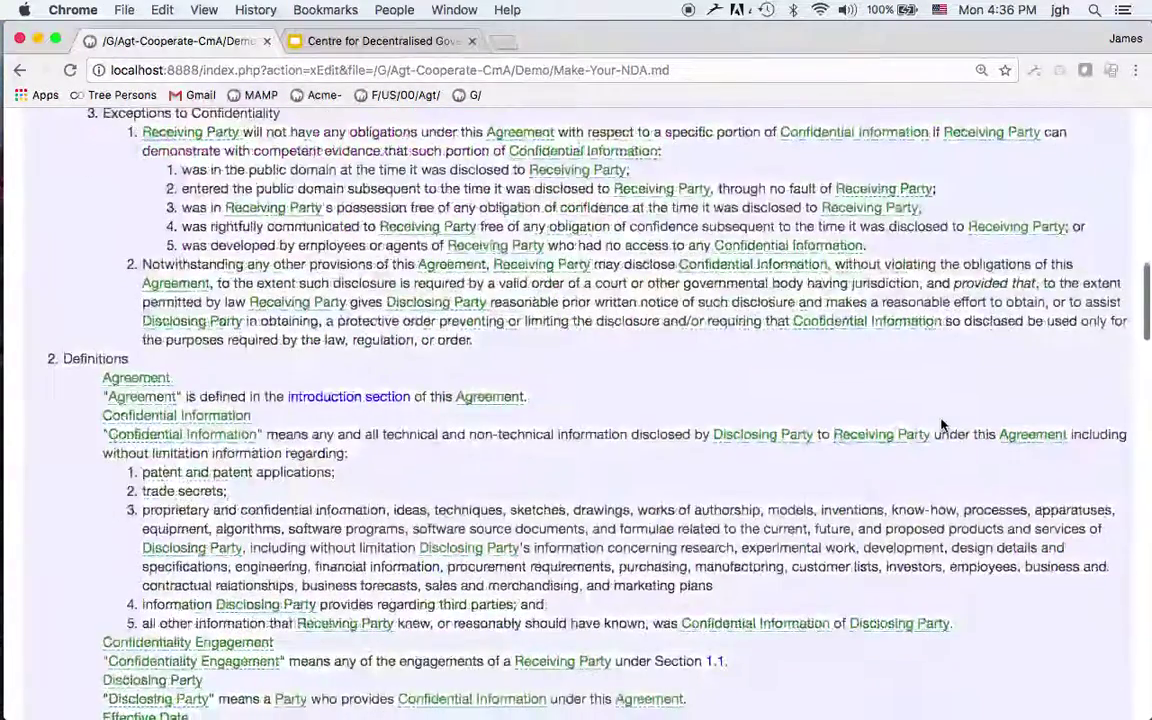
{"action": "scroll", "coordinate": [941, 425], "scroll_direction": "down", "scroll_amount": 3}
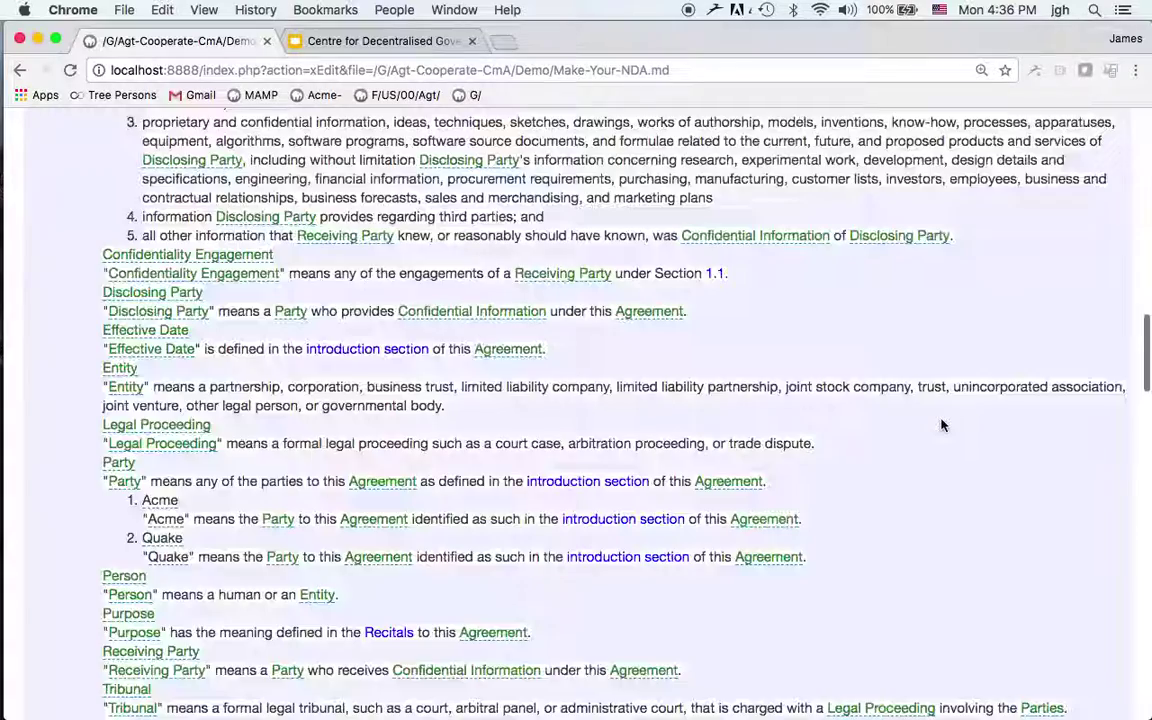
{"action": "scroll", "coordinate": [941, 425], "scroll_direction": "down", "scroll_amount": 7}
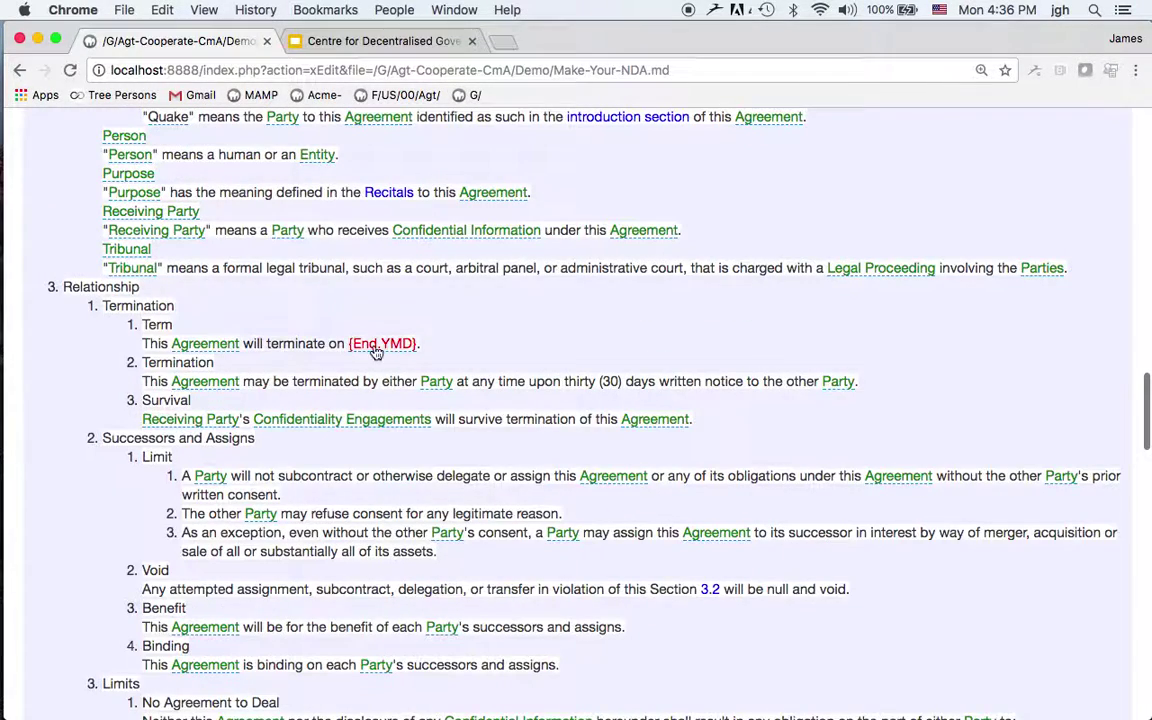
{"action": "left_click", "coordinate": [377, 350]}
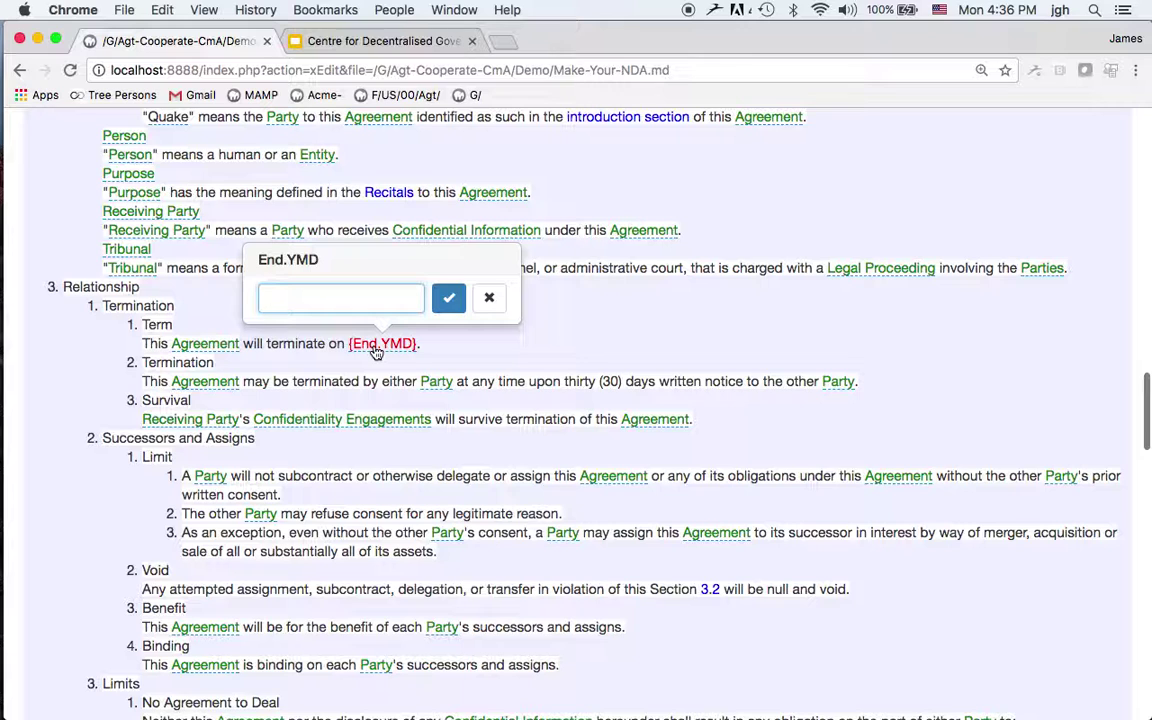
{"action": "type", "text": "2017-"}
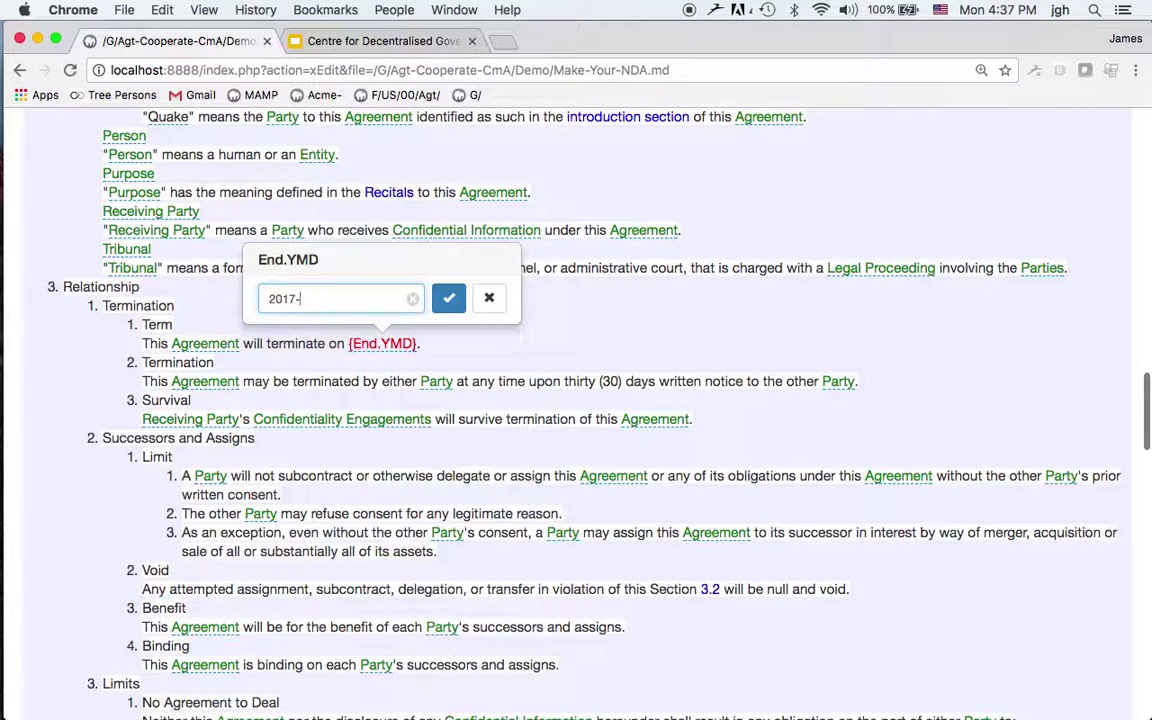
{"action": "key", "text": "BackSpace"}
{"action": "key", "text": "BackSpace"}
{"action": "left_click", "coordinate": [449, 297]}
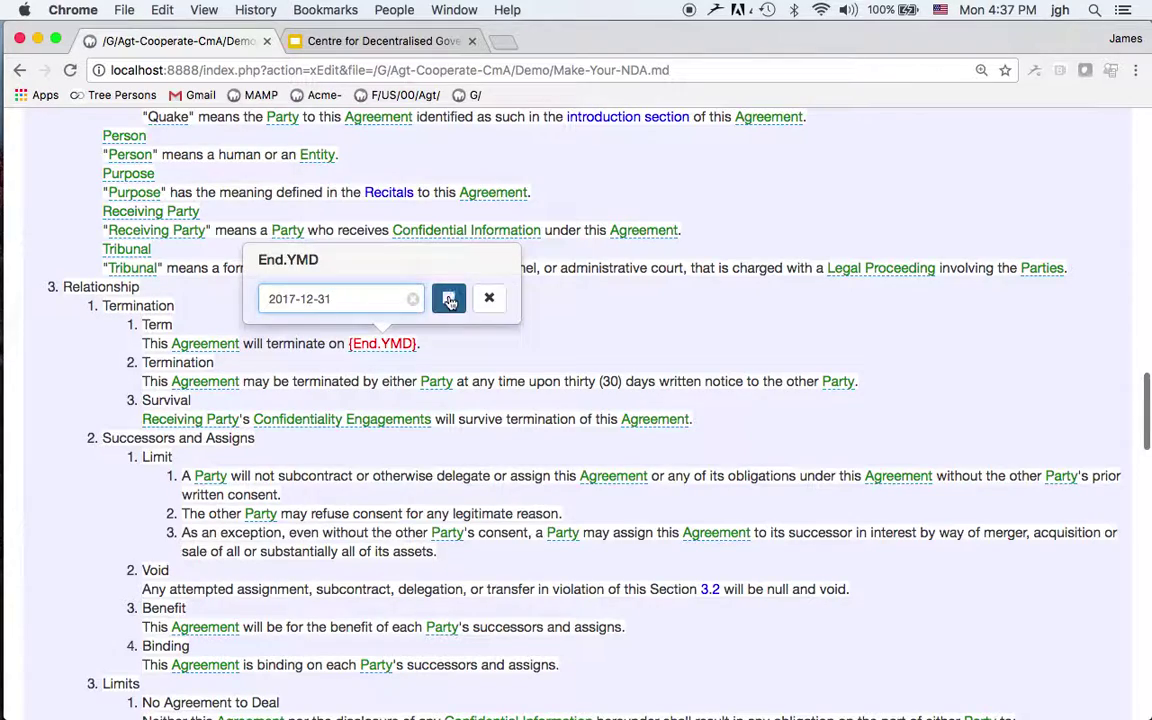
Fill the Law.State.the placeholder in the Law clause with "the State of California"
{"action": "scroll", "coordinate": [673, 337], "scroll_direction": "down", "scroll_amount": 10}
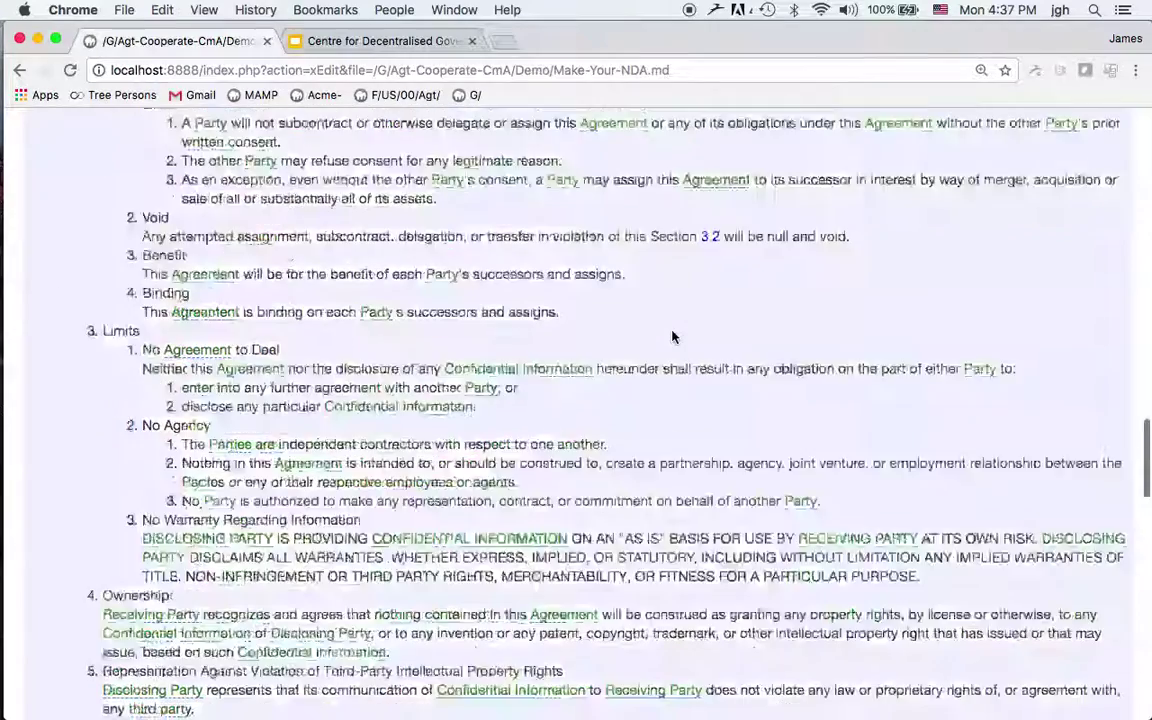
{"action": "scroll", "coordinate": [673, 337], "scroll_direction": "down", "scroll_amount": 2}
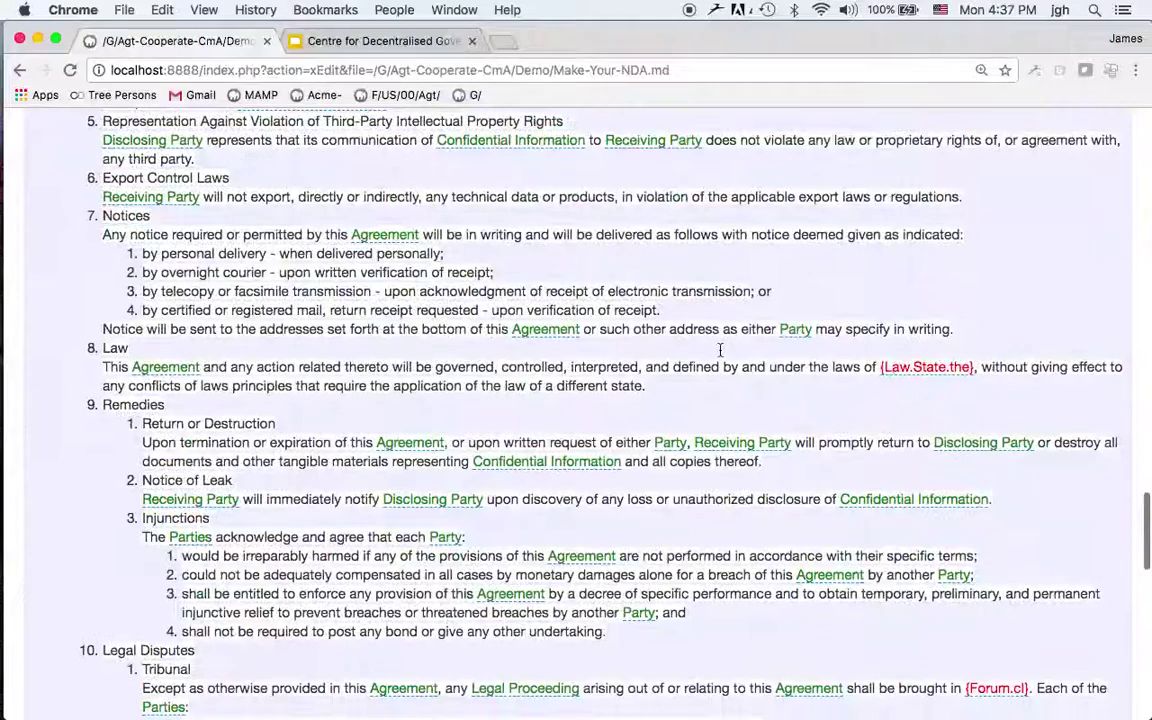
{"action": "left_click", "coordinate": [910, 370]}
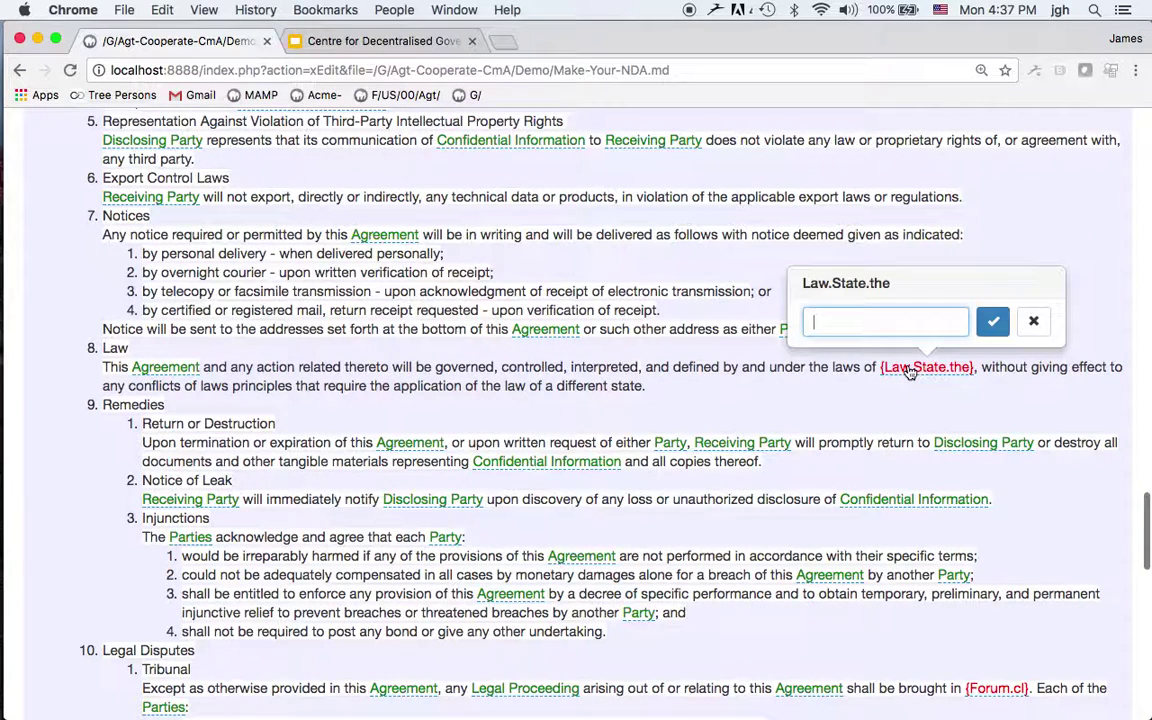
{"action": "type", "text": "the State of California"}
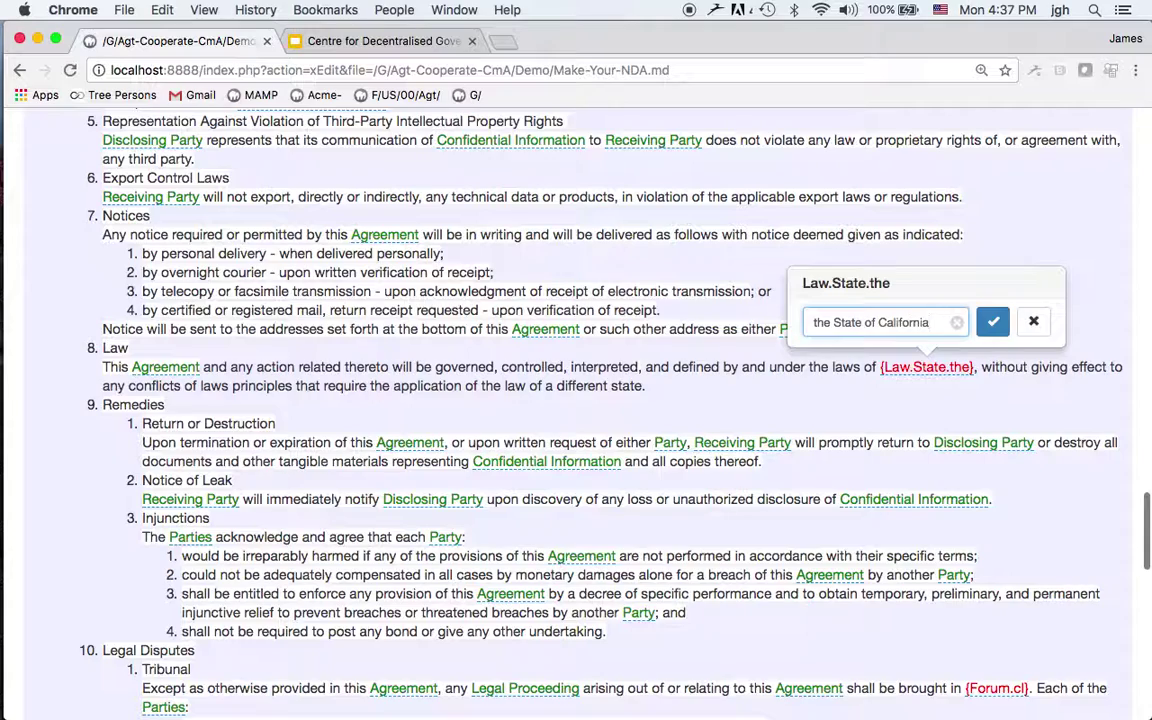
{"action": "left_click", "coordinate": [993, 321]}
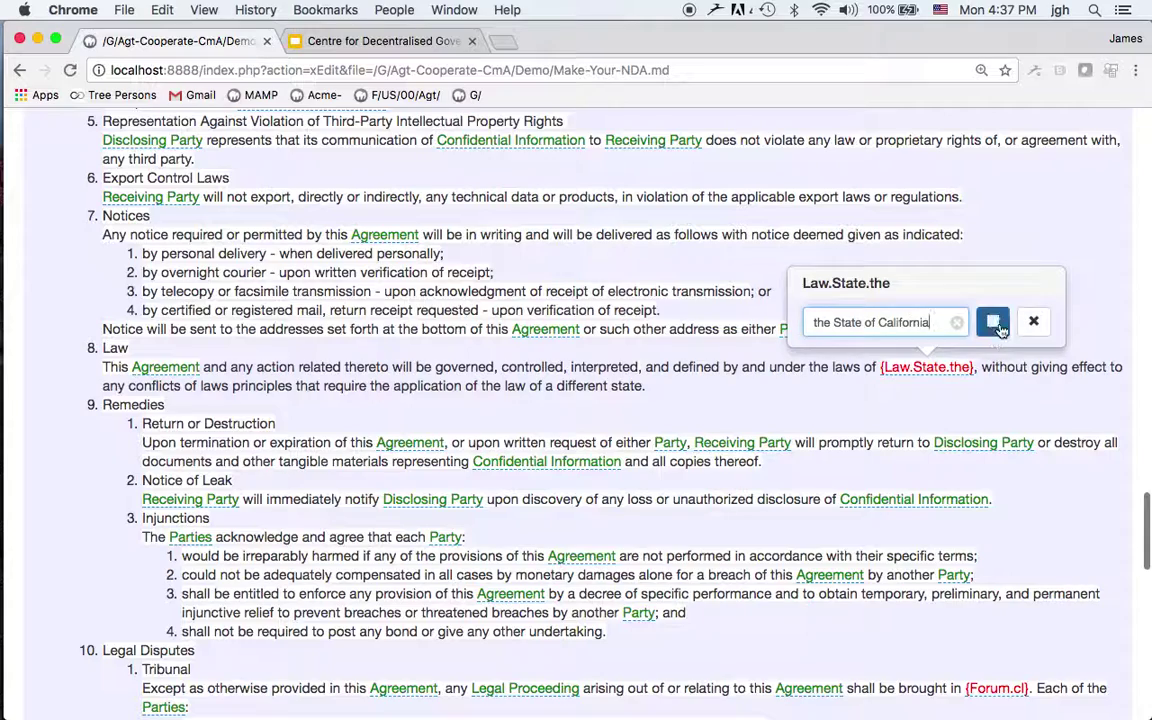
Review the agreement down to the signature block and back up to the title for filled and remaining placeholders
{"action": "scroll", "coordinate": [590, 440], "scroll_direction": "down", "scroll_amount": 20}
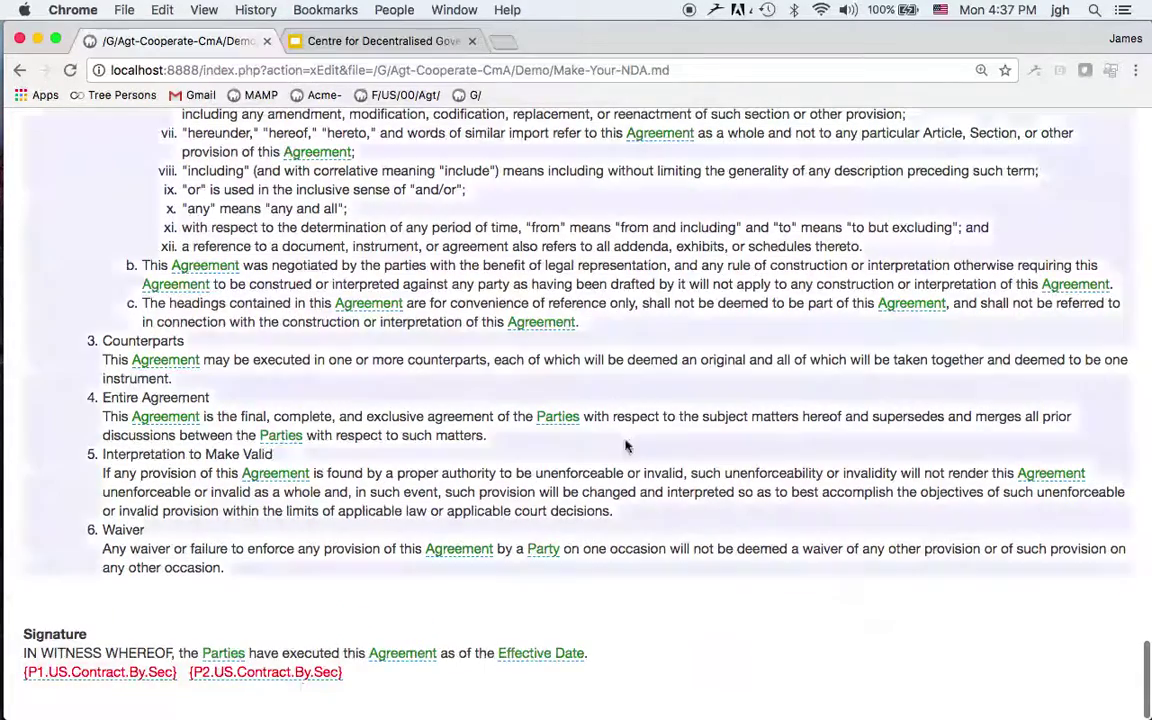
{"action": "scroll", "coordinate": [626, 445], "scroll_direction": "up", "scroll_amount": 20}
{"action": "scroll", "coordinate": [626, 445], "scroll_direction": "up", "scroll_amount": 15}
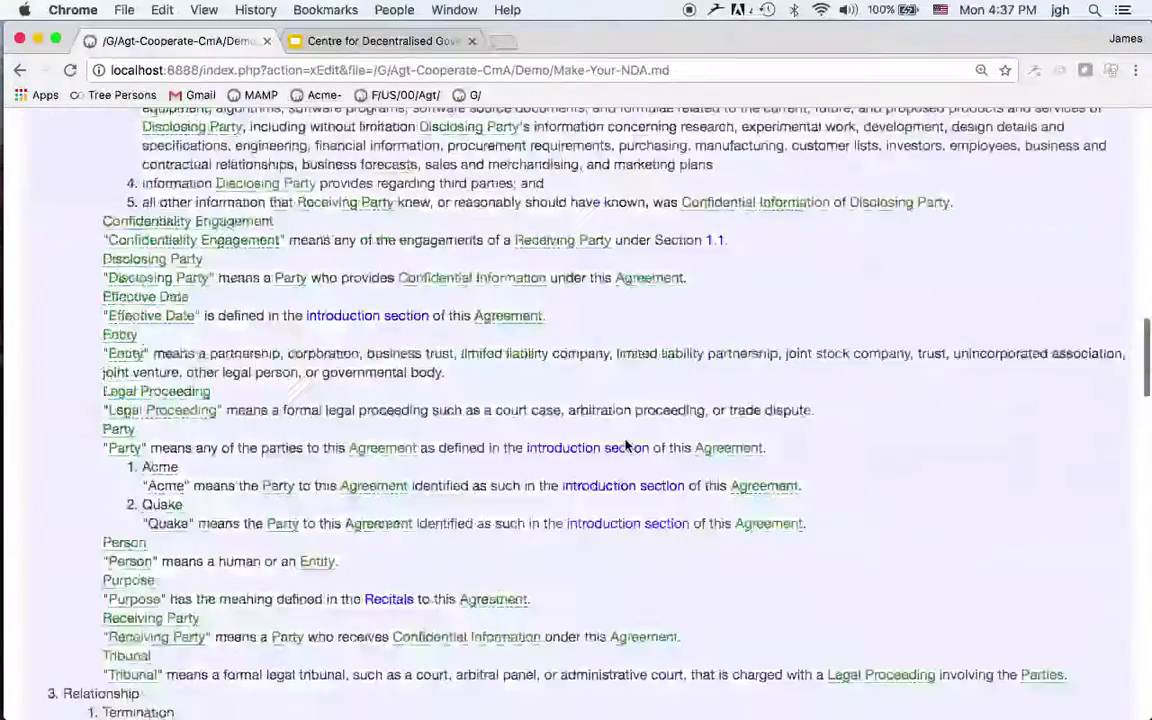
{"action": "scroll", "coordinate": [626, 440], "scroll_direction": "up", "scroll_amount": 6}
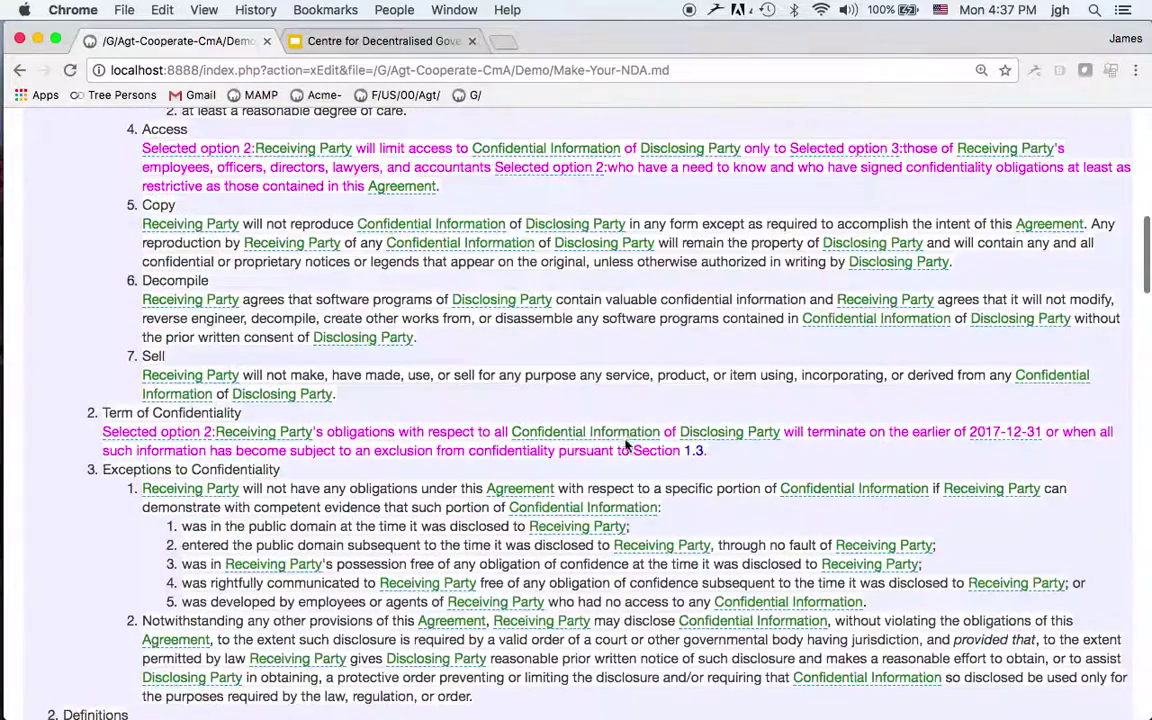
{"action": "scroll", "coordinate": [625, 443], "scroll_direction": "up", "scroll_amount": 10}
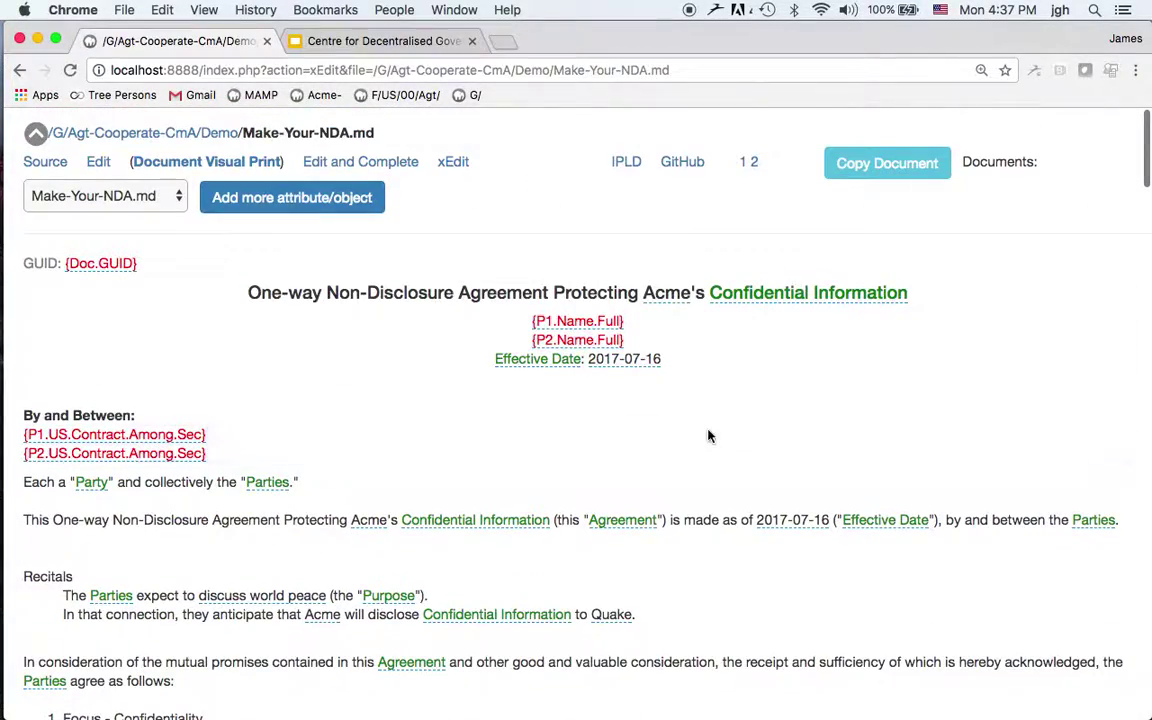
Show the source listing of the NDA's filled-in values, and open Make-Your-NDA.md for text editing
{"action": "scroll", "coordinate": [715, 432], "scroll_direction": "up", "scroll_amount": 1}
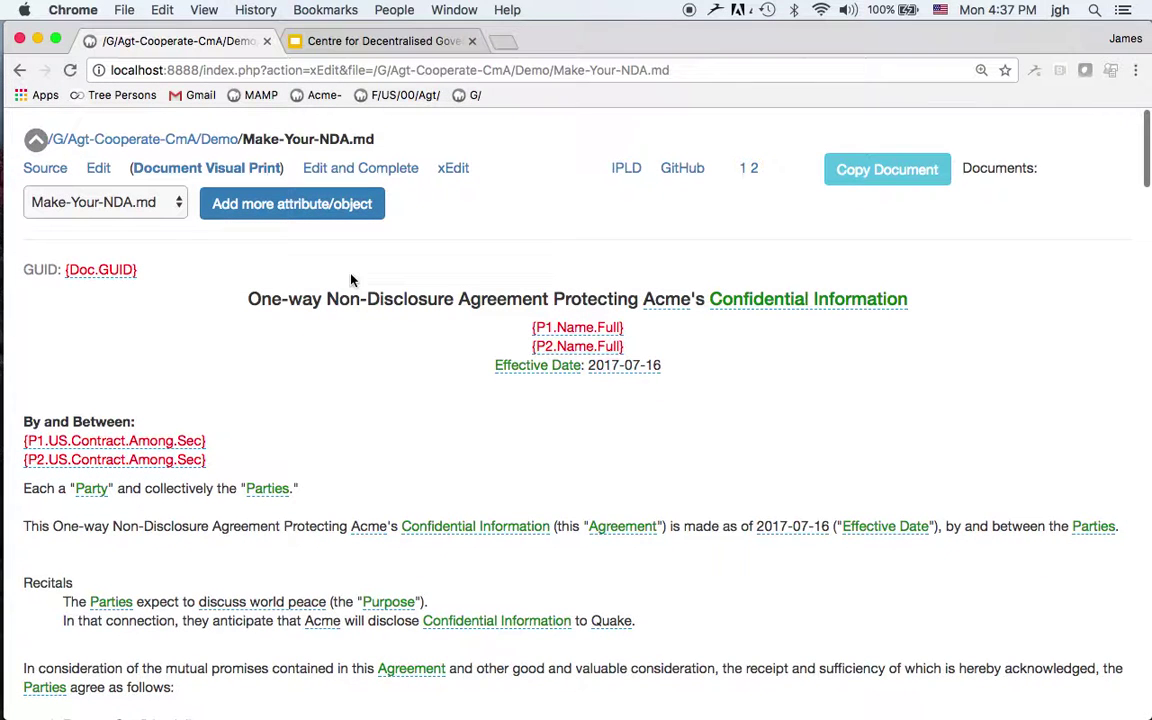
{"action": "left_click", "coordinate": [55, 172]}
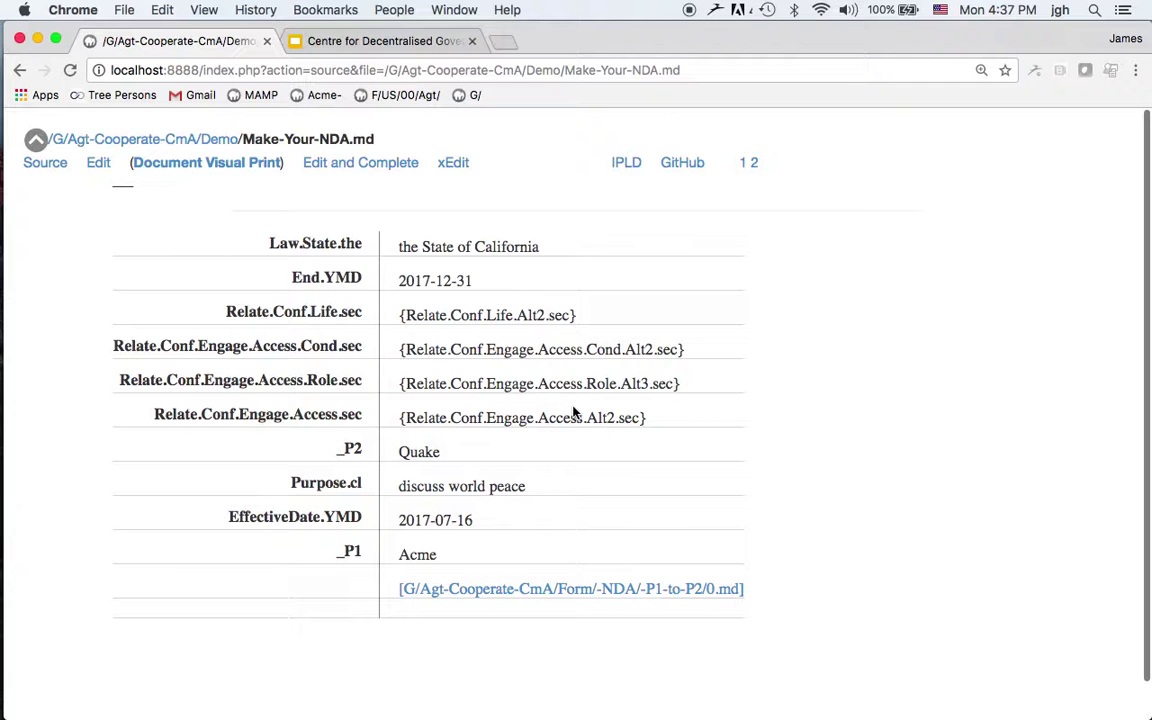
{"action": "left_click", "coordinate": [101, 164]}
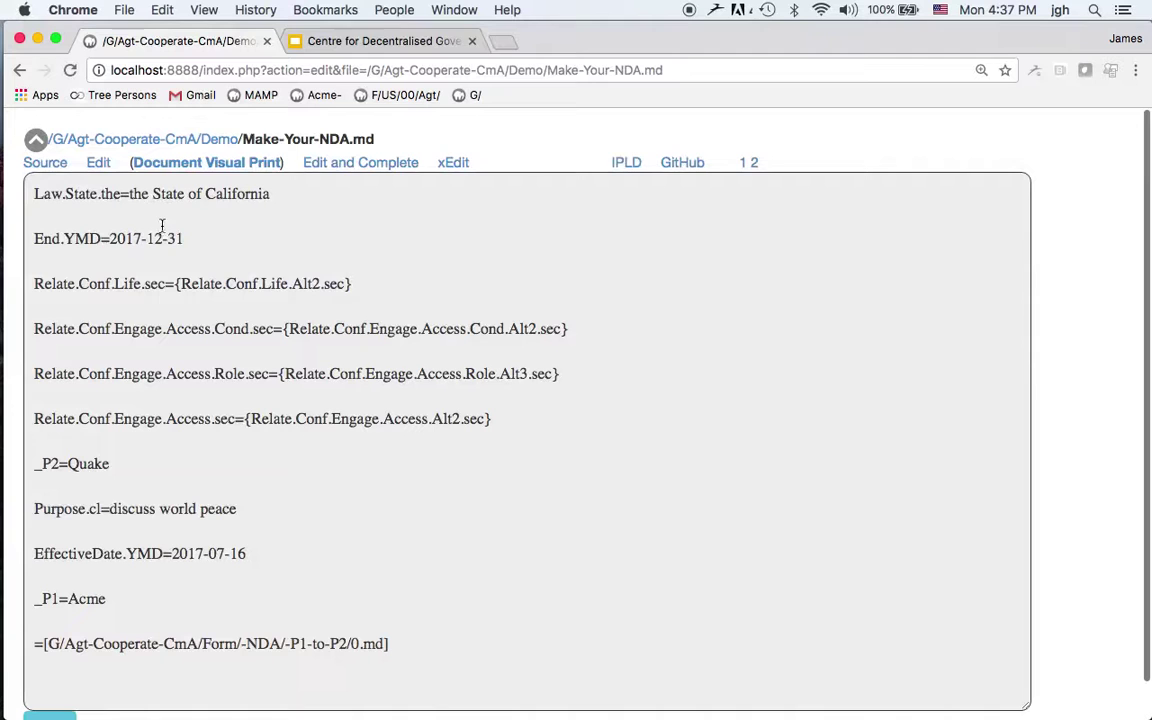
Add the line P1.=[G/U/id/acme_incorporated.md] above the Law.State.the entry, followed by a blank line
{"action": "left_click", "coordinate": [152, 222]}
{"action": "key", "text": "Return"}
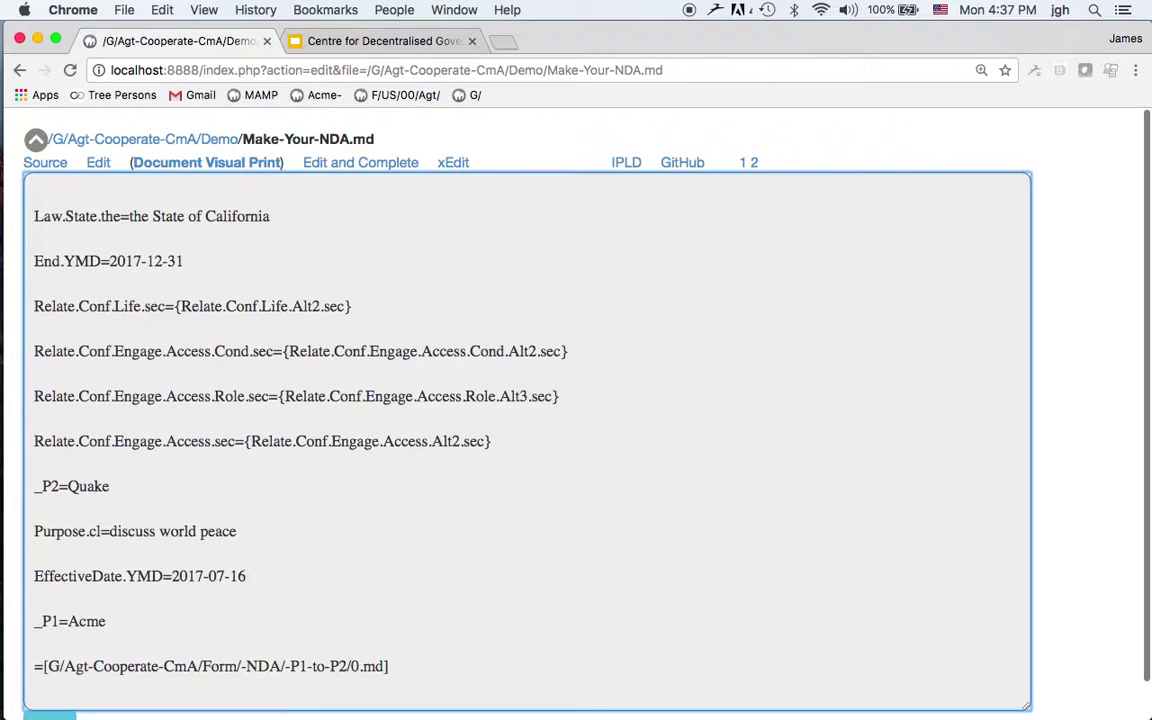
{"action": "key", "text": "Return"}
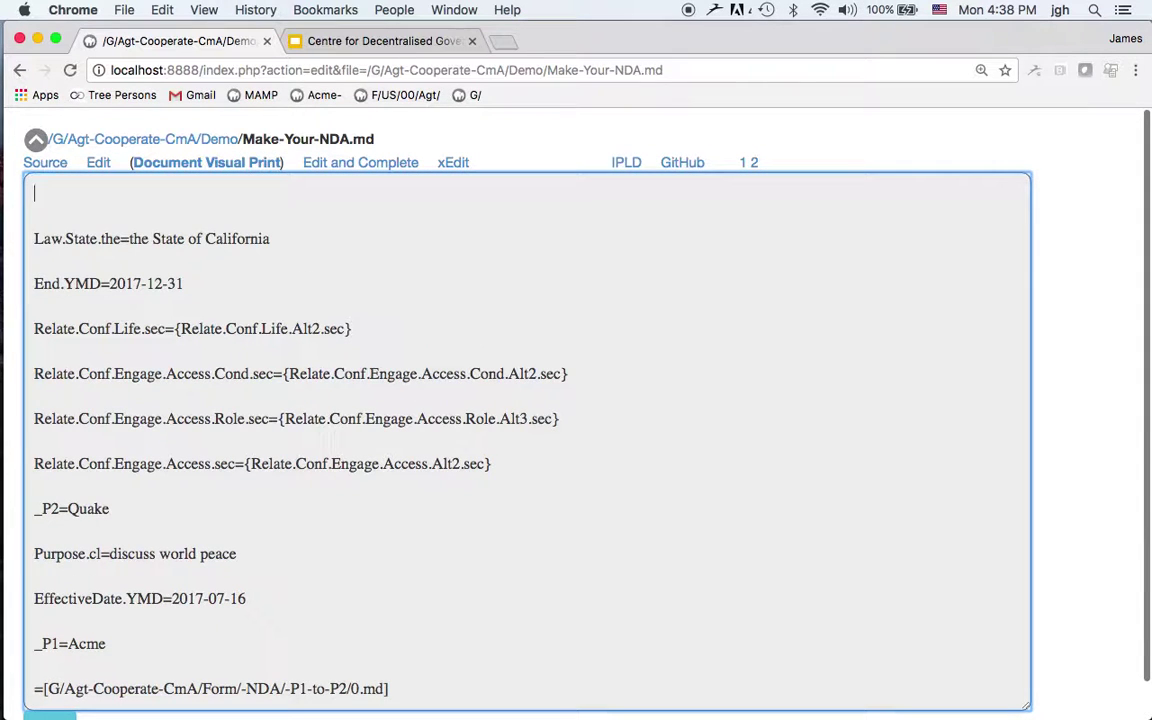
{"action": "type", "text": "P1.=[G/U/id"}
{"action": "key", "text": "BackSpace"}
{"action": "key", "text": "BackSpace"}
{"action": "type", "text": "id/acme_inp"}
{"action": "key", "text": "BackSpace"}
{"action": "type", "text": "cor"}
{"action": "key", "text": "BackSpace"}
{"action": "key", "text": "BackSpace"}
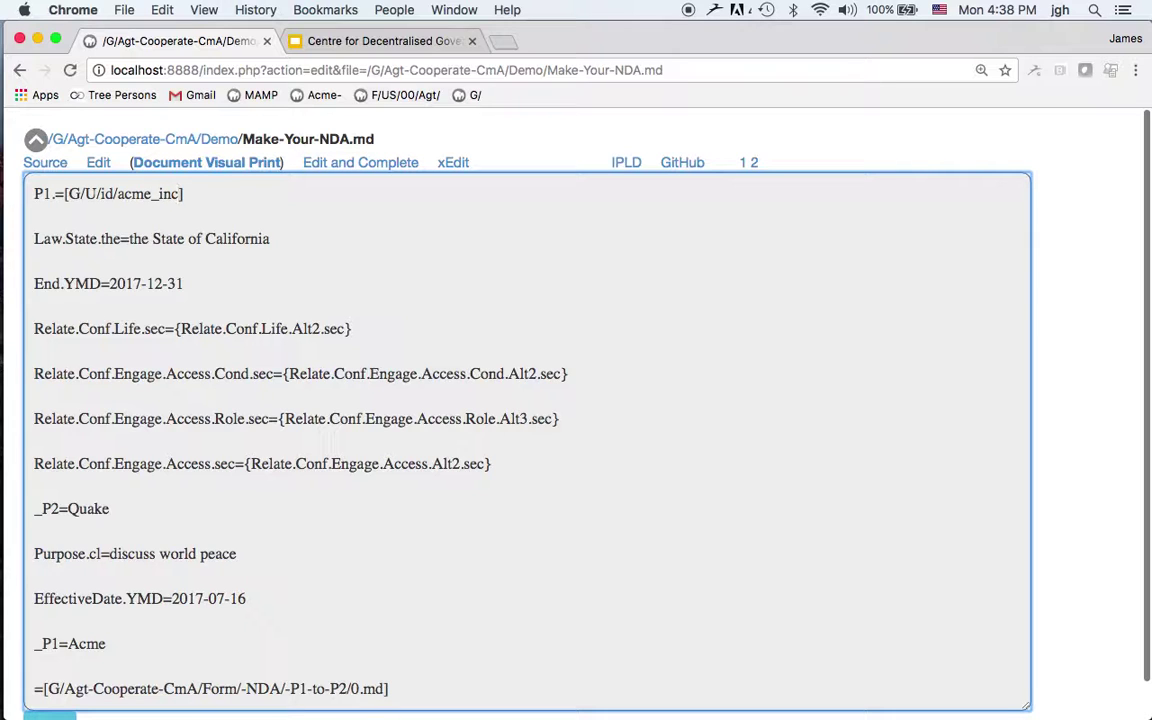
{"action": "type", "text": "orpor"}
{"action": "type", "text": "a"}
{"action": "key", "text": "BackSpace"}
{"action": "type", "text": "orated.md"}
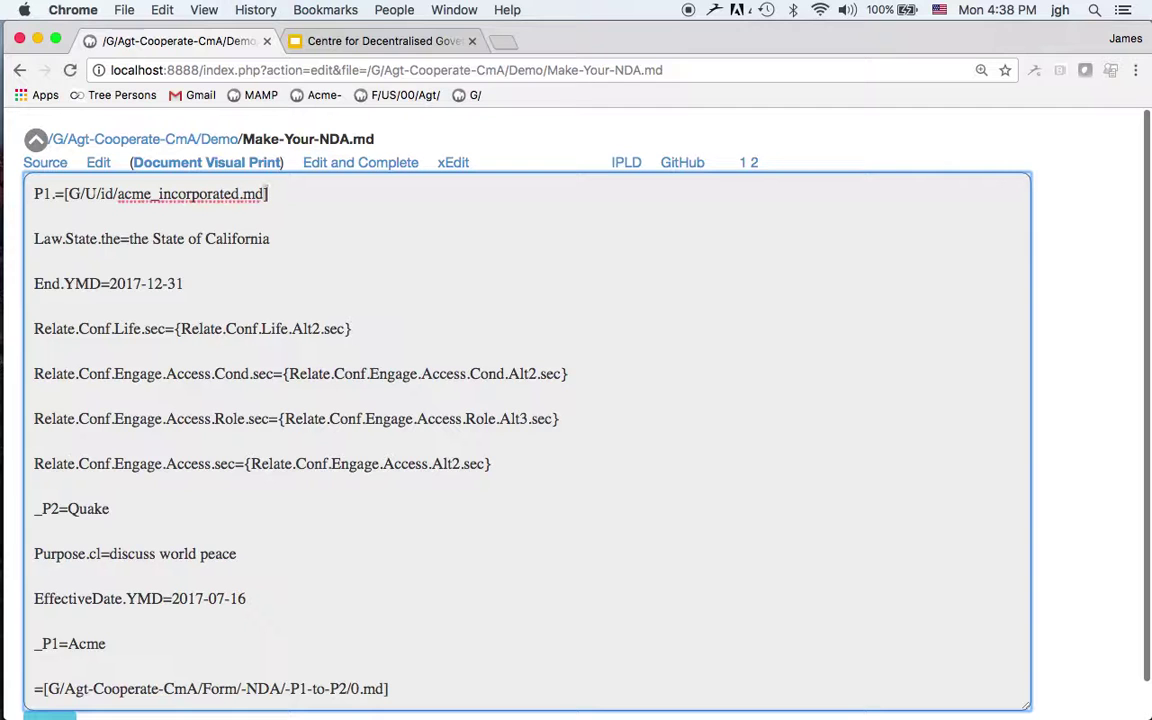
Duplicate the P1 line below itself and change the copy to P2.=[G/U/id/quake_incorporated.md], with a blank line after it
{"action": "triple_click", "coordinate": [193, 194]}
{"action": "key", "text": "ctrl+c"}
{"action": "key", "text": "Right"}
{"action": "key", "text": "Return"}
{"action": "key", "text": "ctrl+v"}
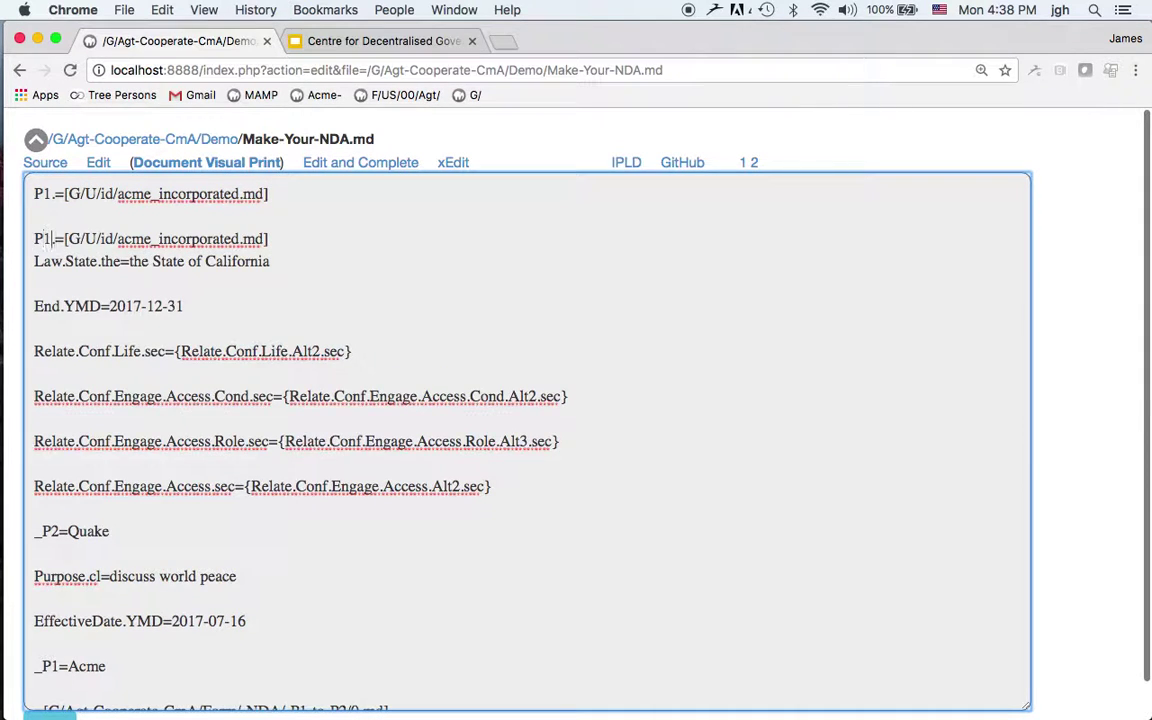
{"action": "key", "text": "BackSpace"}
{"action": "key", "text": "BackSpace"}
{"action": "key", "text": "BackSpace"}
{"action": "key", "text": "BackSpace"}
{"action": "type", "text": "quake"}
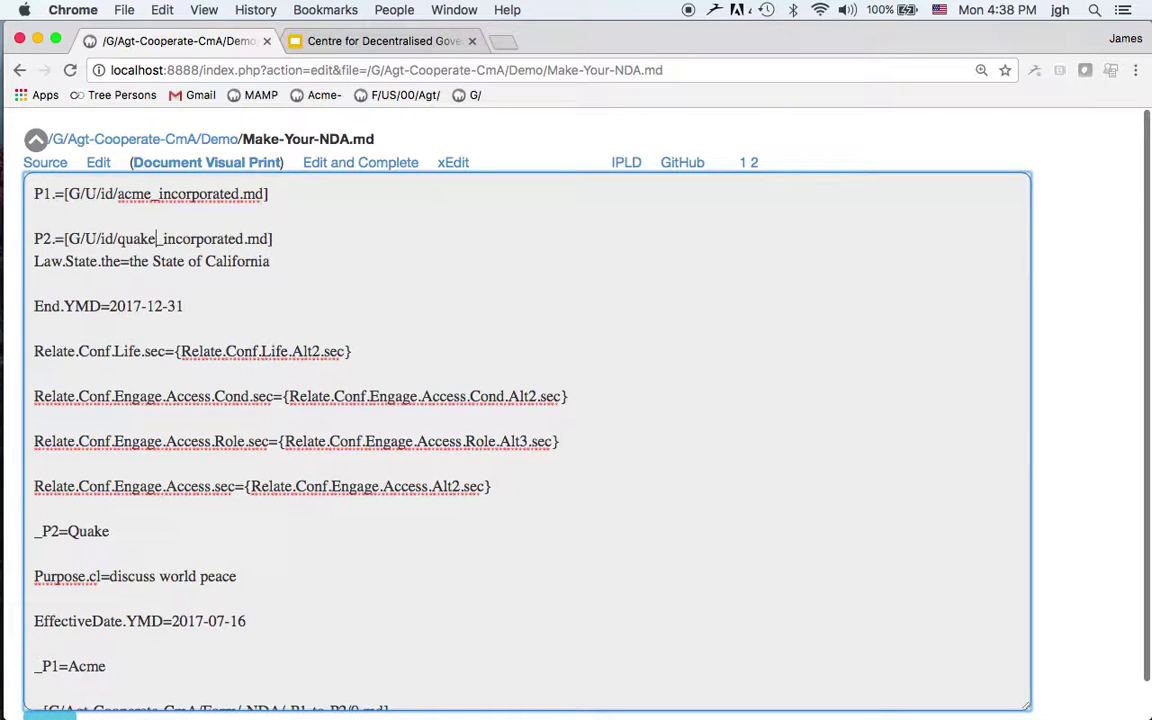
{"action": "key", "text": "Down"}
{"action": "key", "text": "super+Left"}
{"action": "key", "text": "Return"}
Save the edited Make-Your-NDA.md and display the agreement in the xEdit view
{"action": "scroll", "coordinate": [209, 447], "scroll_direction": "down", "scroll_amount": 5}
{"action": "scroll", "coordinate": [206, 456], "scroll_direction": "up", "scroll_amount": 5}
{"action": "scroll", "coordinate": [206, 456], "scroll_direction": "down", "scroll_amount": 5}
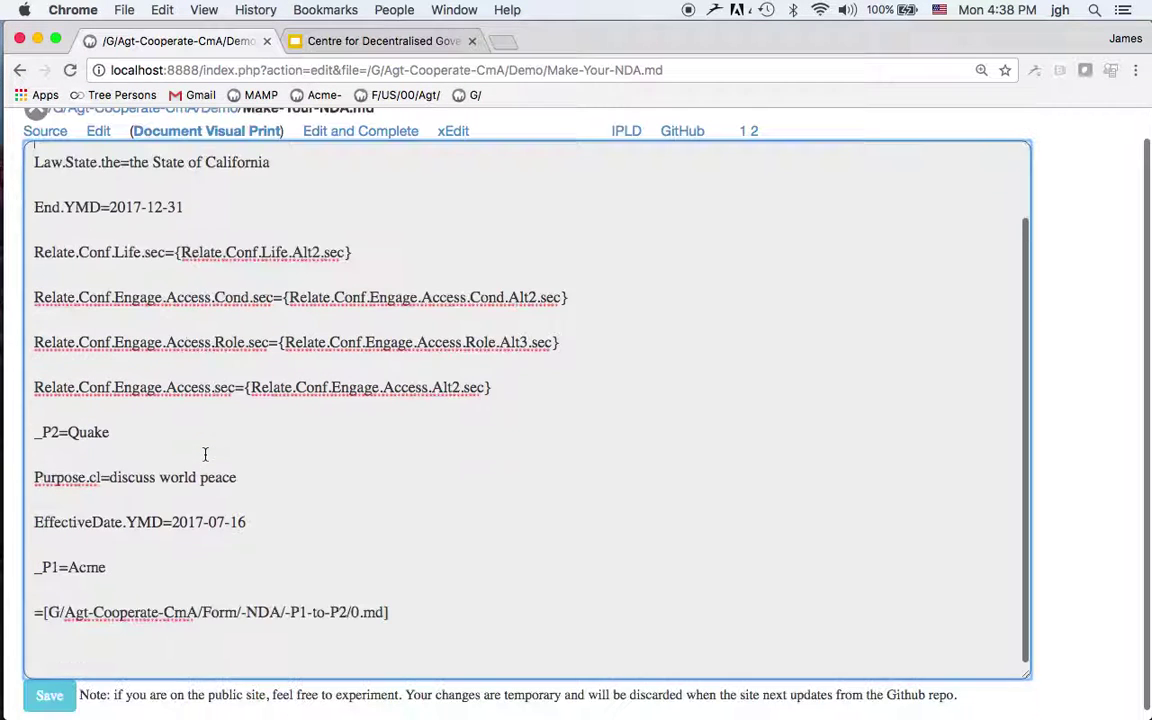
{"action": "left_click", "coordinate": [57, 685]}
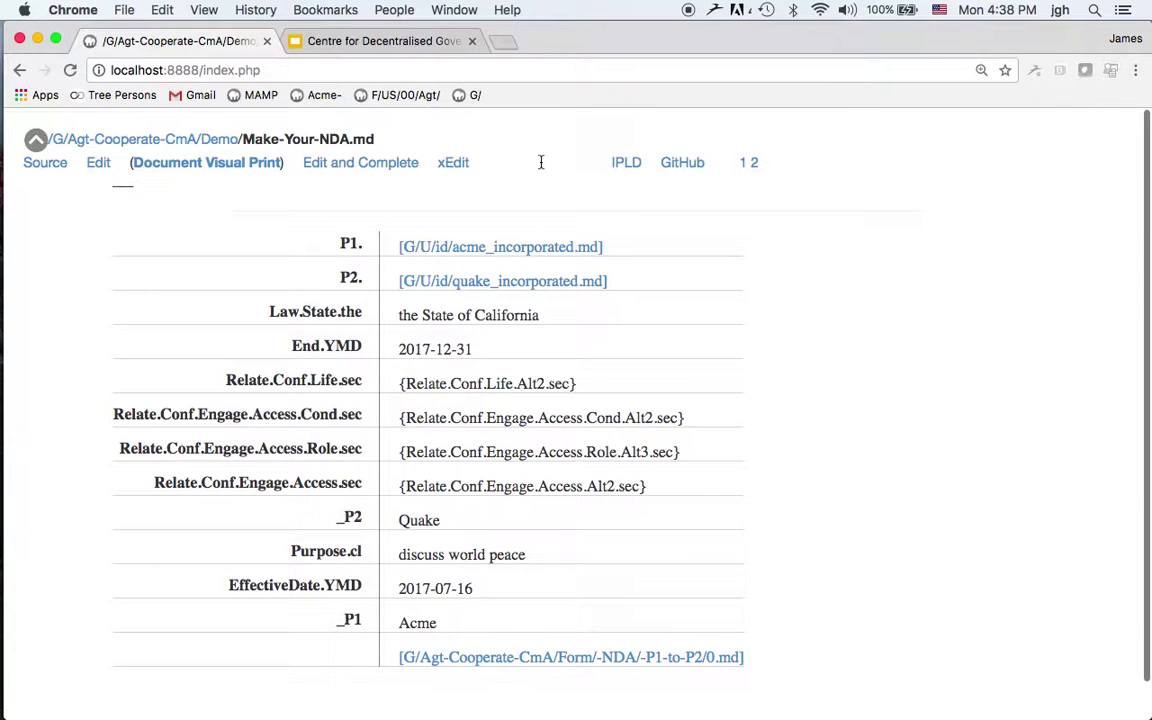
{"action": "left_click", "coordinate": [451, 163]}
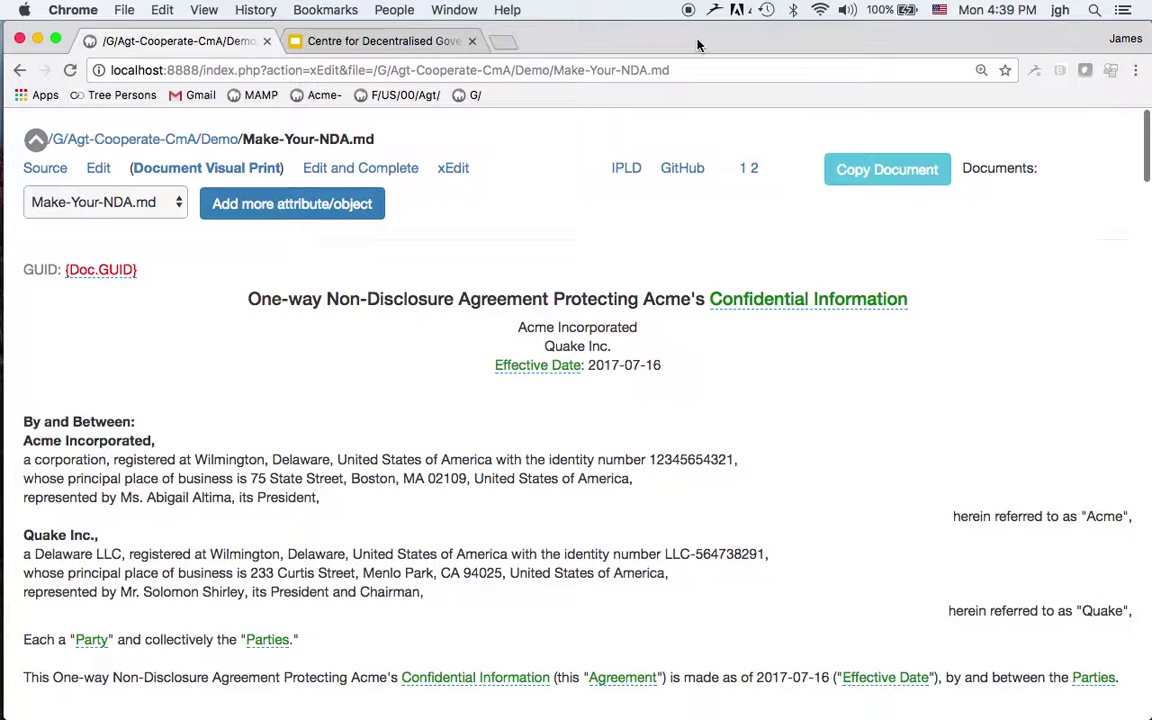
Review the rendered agreement from the party details through the clauses to the signature block, and return to the title
{"action": "scroll", "coordinate": [795, 500], "scroll_direction": "down", "scroll_amount": 2}
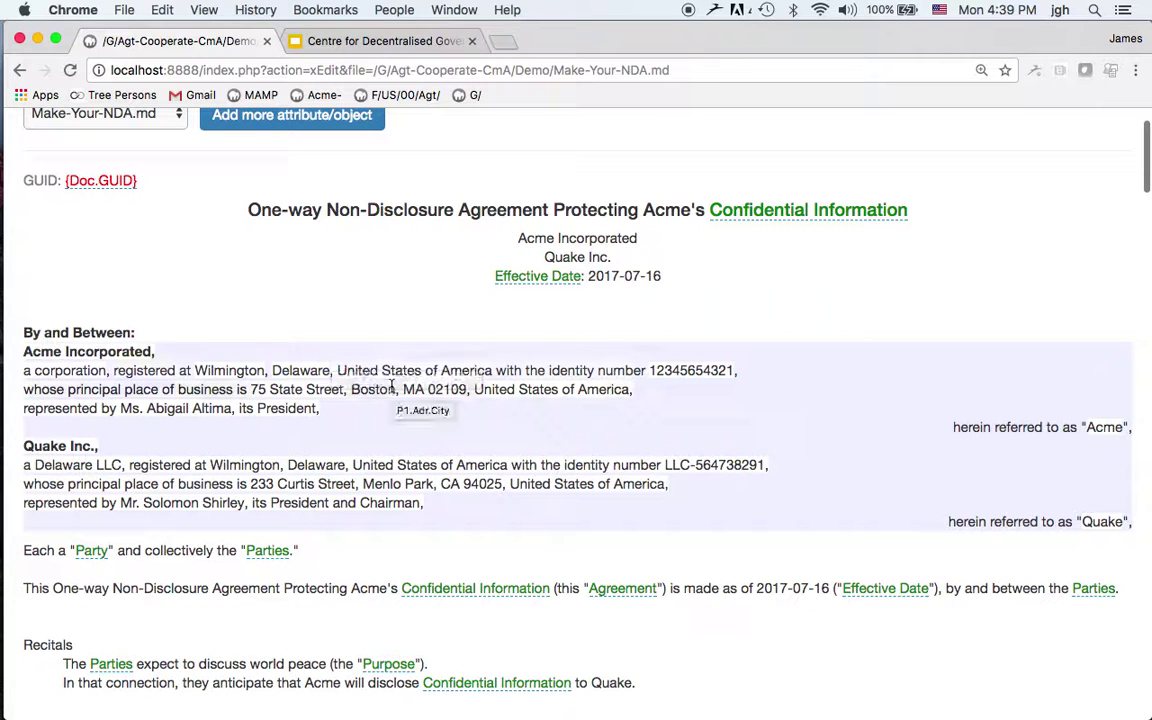
{"action": "scroll", "coordinate": [853, 522], "scroll_direction": "down", "scroll_amount": 6}
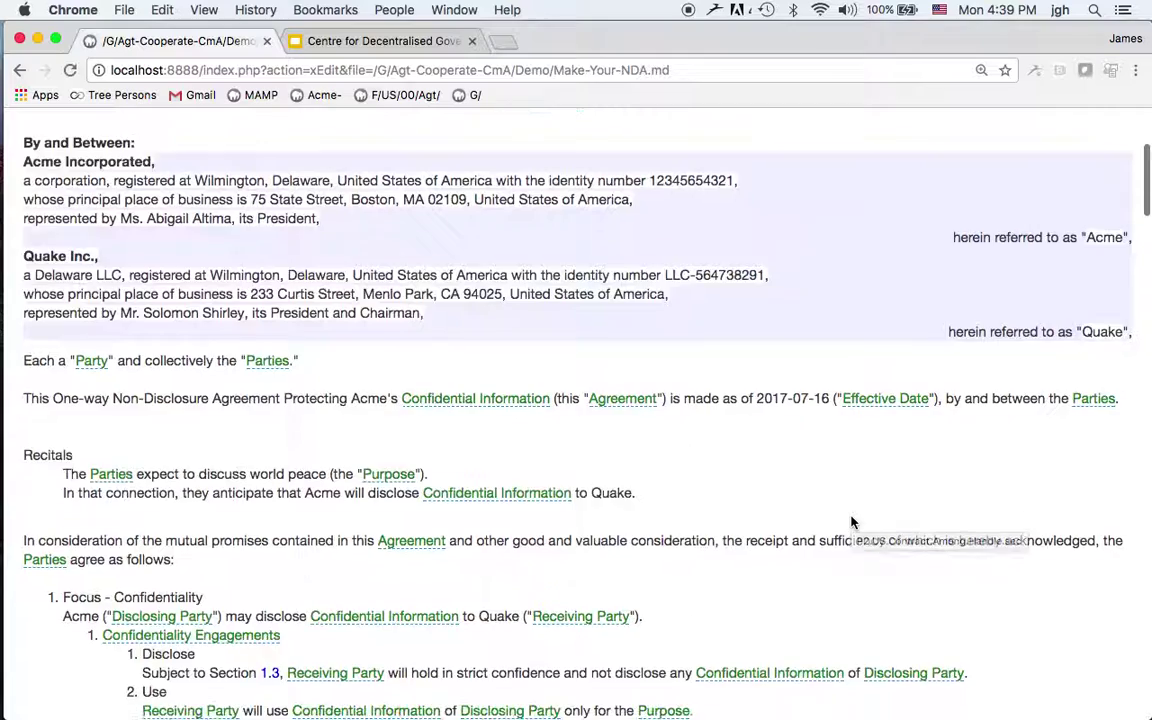
{"action": "scroll", "coordinate": [853, 522], "scroll_direction": "down", "scroll_amount": 2}
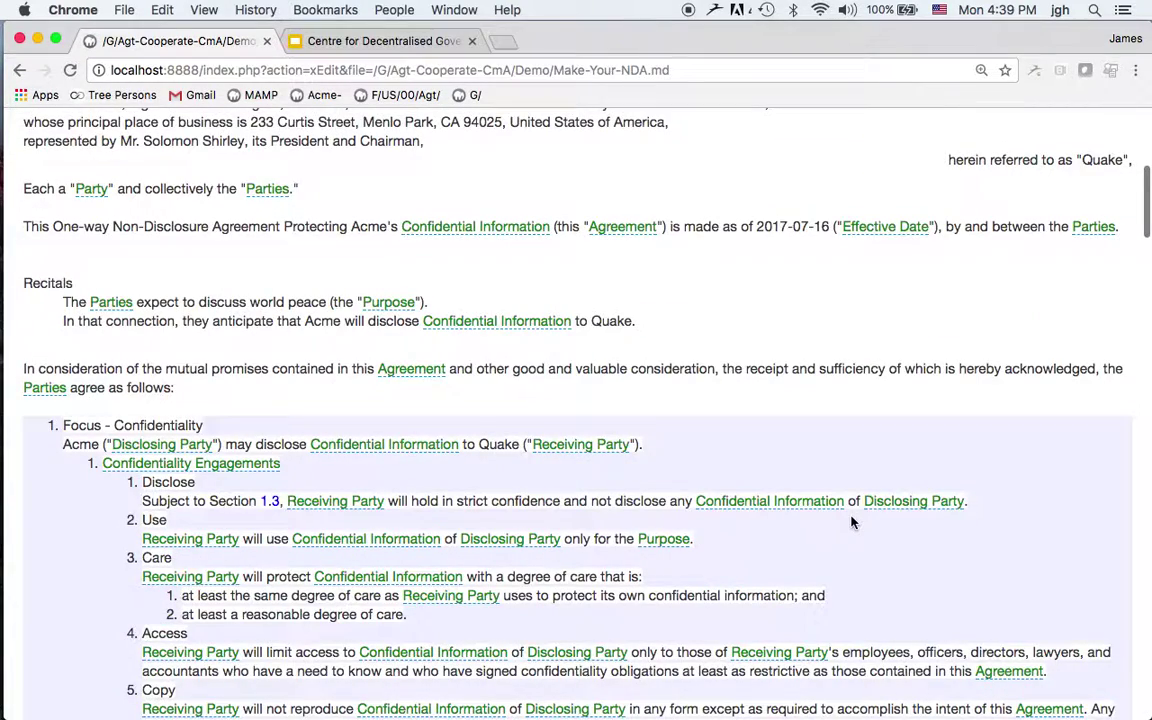
{"action": "scroll", "coordinate": [853, 522], "scroll_direction": "down", "scroll_amount": 1}
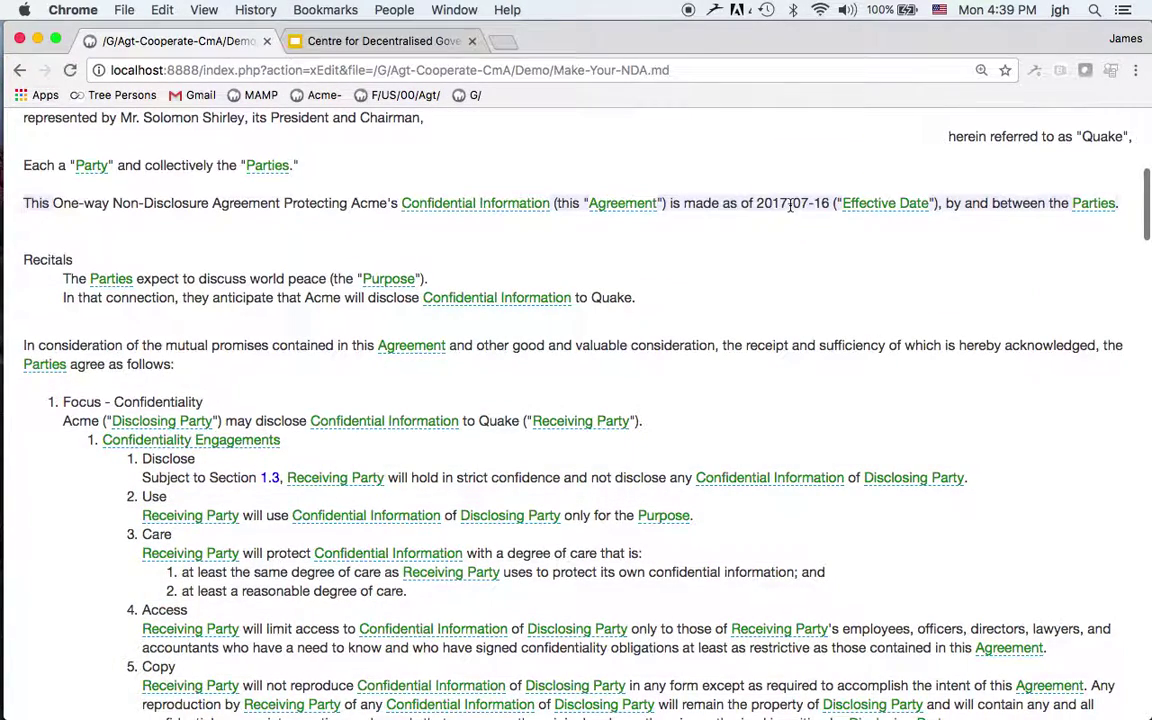
{"action": "mouse_move", "coordinate": [791, 205]}
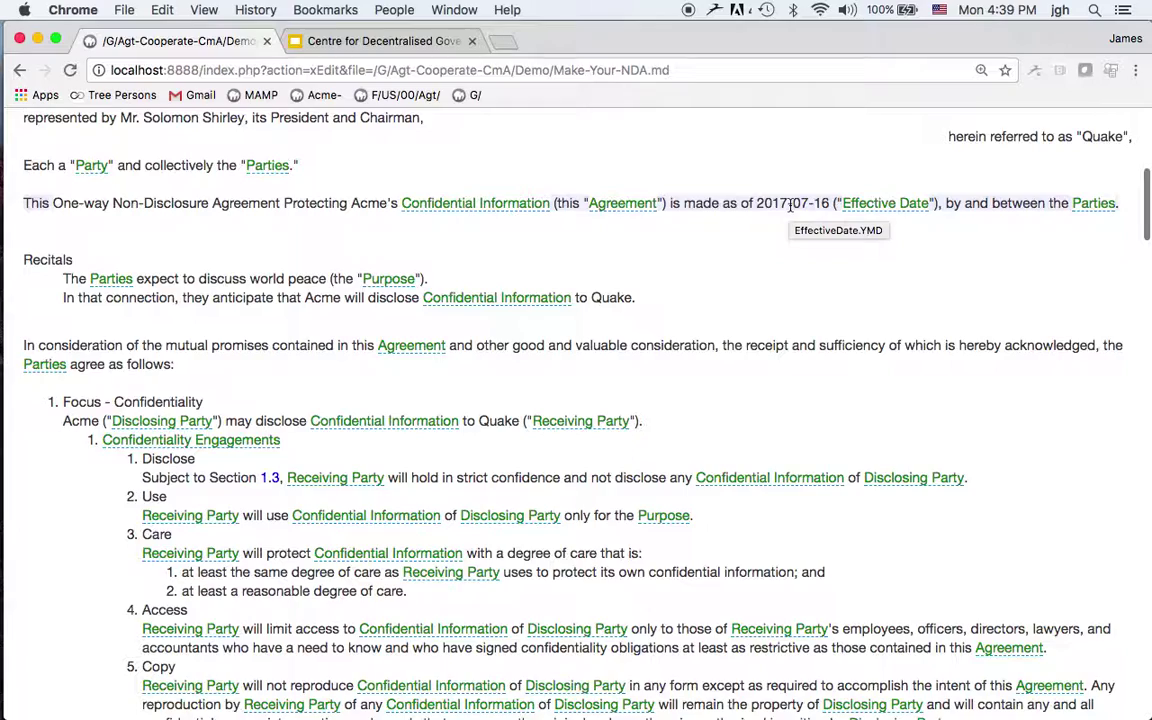
{"action": "scroll", "coordinate": [807, 290], "scroll_direction": "down", "scroll_amount": 10}
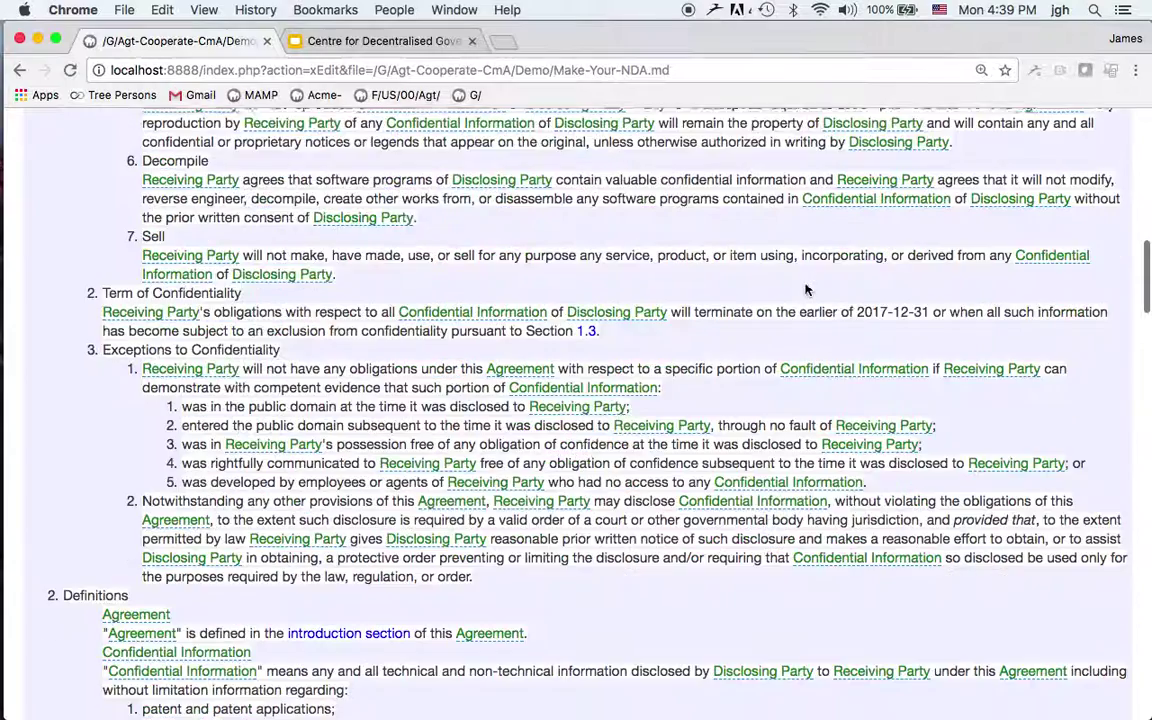
{"action": "scroll", "coordinate": [807, 290], "scroll_direction": "down", "scroll_amount": 14}
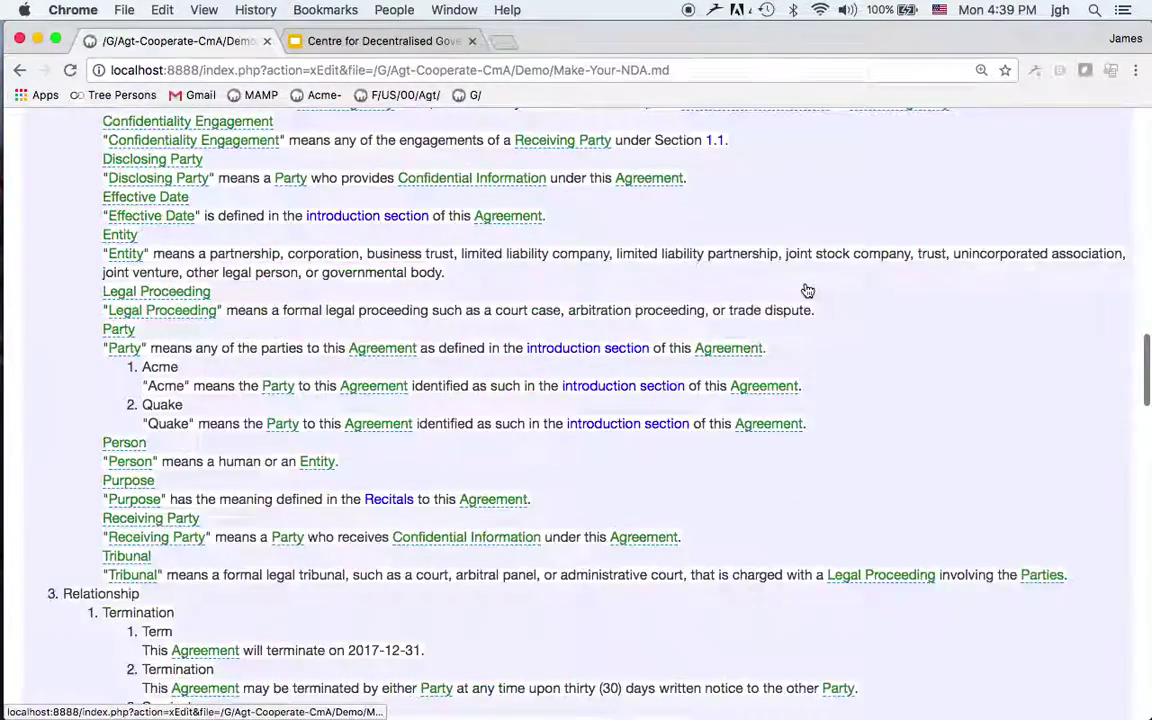
{"action": "scroll", "coordinate": [807, 290], "scroll_direction": "down", "scroll_amount": 14}
{"action": "scroll", "coordinate": [807, 290], "scroll_direction": "up", "scroll_amount": 3}
{"action": "scroll", "coordinate": [807, 290], "scroll_direction": "down", "scroll_amount": 20}
{"action": "scroll", "coordinate": [807, 290], "scroll_direction": "down", "scroll_amount": 12}
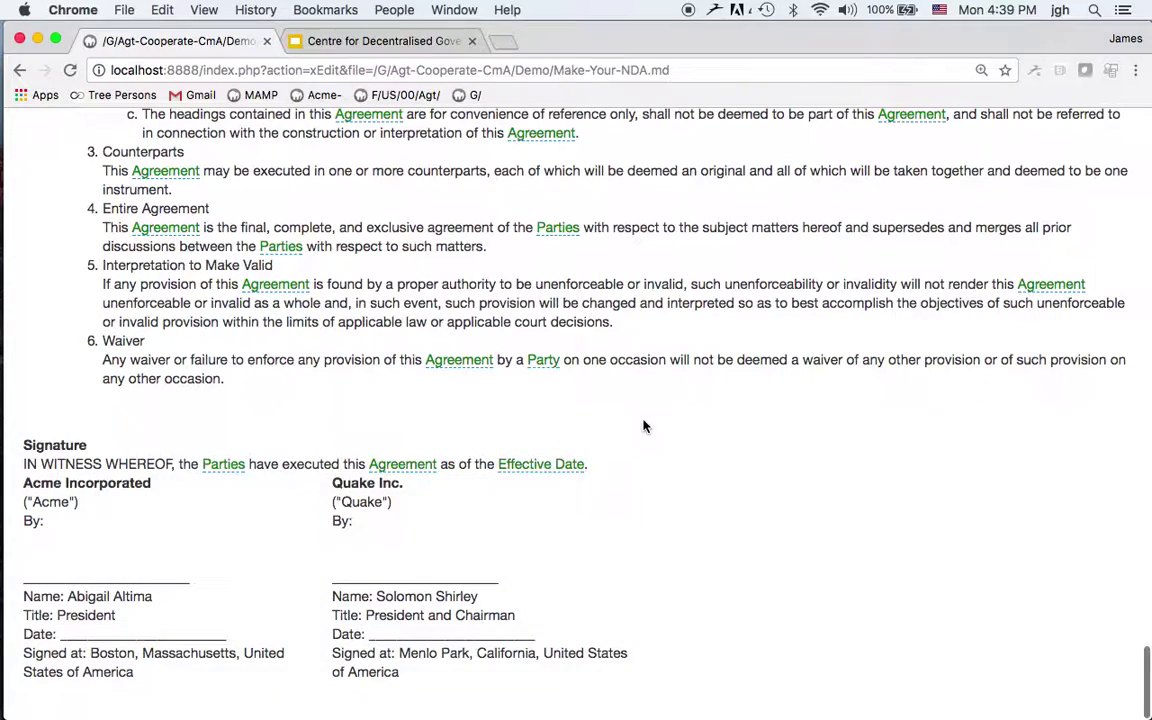
{"action": "scroll", "coordinate": [807, 431], "scroll_direction": "up", "scroll_amount": 1}
{"action": "scroll", "coordinate": [807, 431], "scroll_direction": "up", "scroll_amount": 20}
{"action": "scroll", "coordinate": [807, 431], "scroll_direction": "up", "scroll_amount": 20}
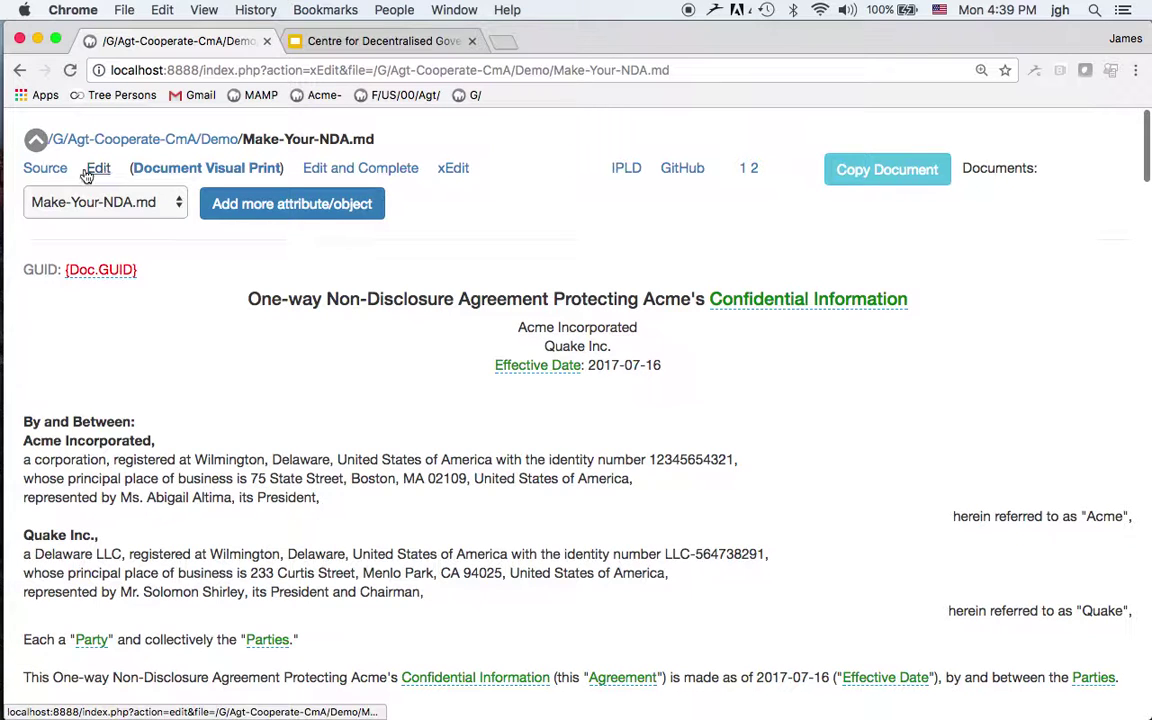
Show the source listing again and examine its entries from the P1 and P2 links down to the form link
{"action": "left_click", "coordinate": [40, 170]}
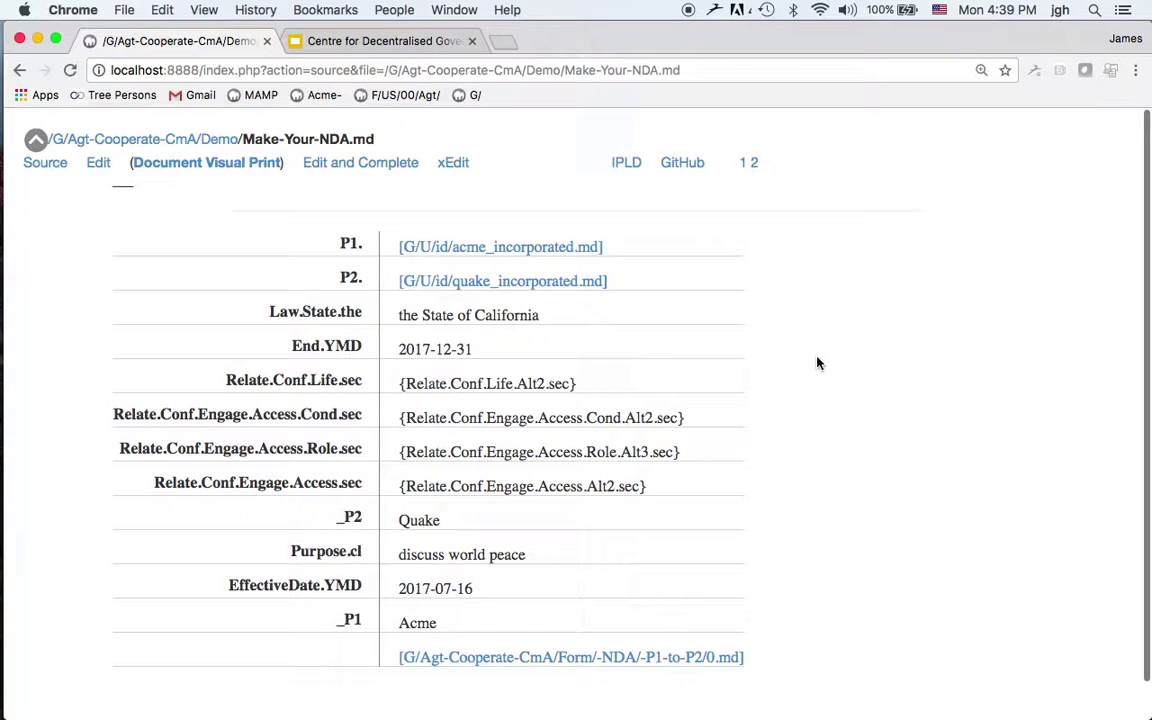
{"action": "scroll", "coordinate": [861, 414], "scroll_direction": "down", "scroll_amount": 2}
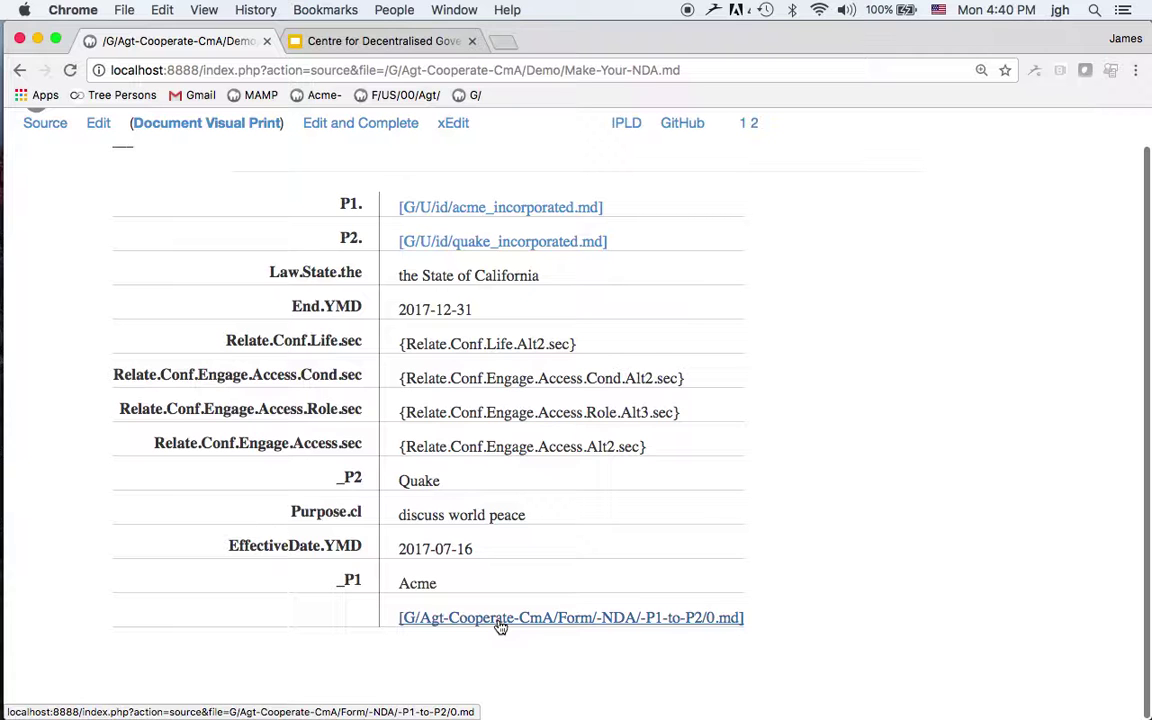
{"action": "scroll", "coordinate": [500, 625], "scroll_direction": "up", "scroll_amount": 1}
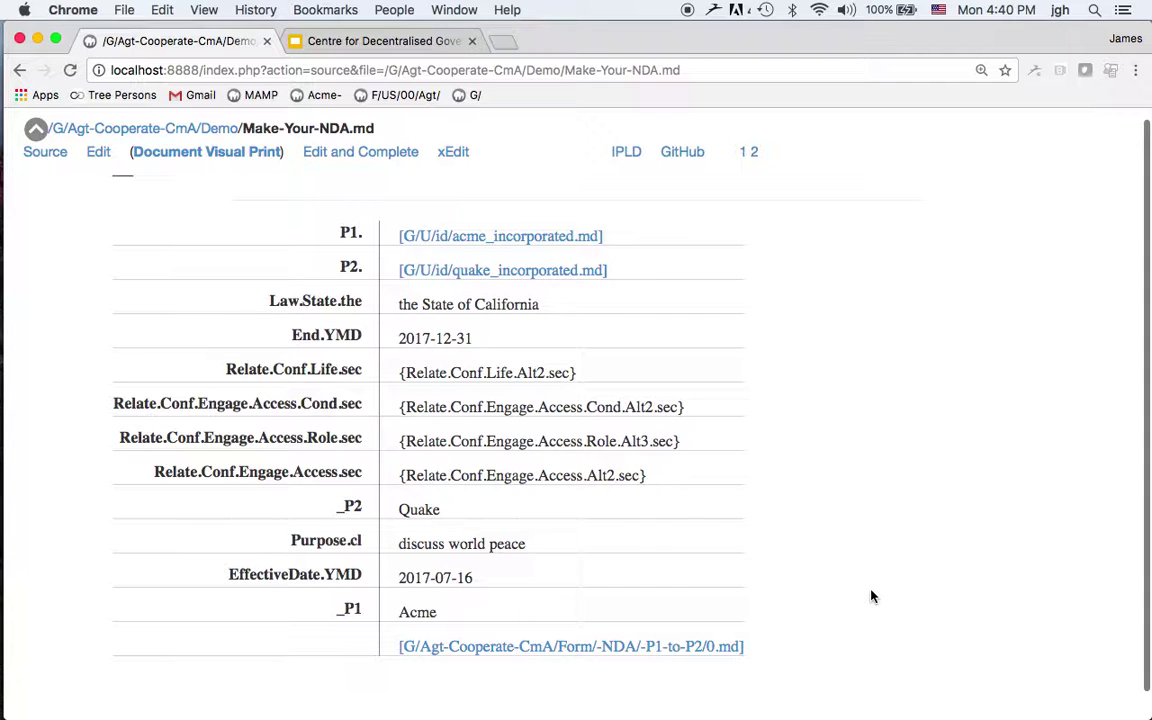
{"action": "scroll", "coordinate": [871, 597], "scroll_direction": "up", "scroll_amount": 1}
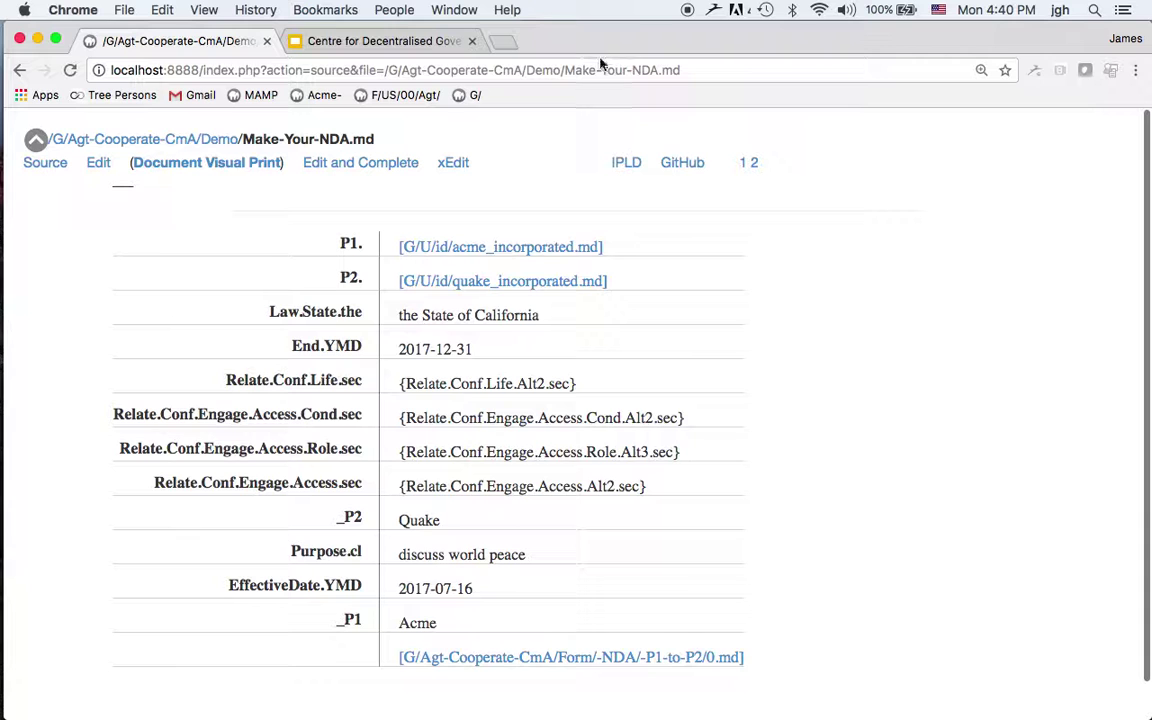